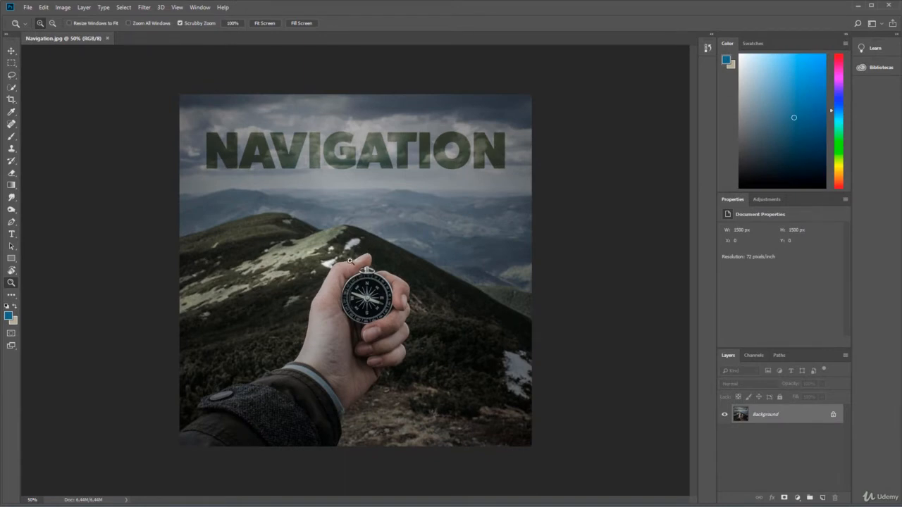
Step-zoom in to 200%, switch to zoom-out mode and return to the fitted whole-image view
left_click(349, 261)
left_click(350, 261)
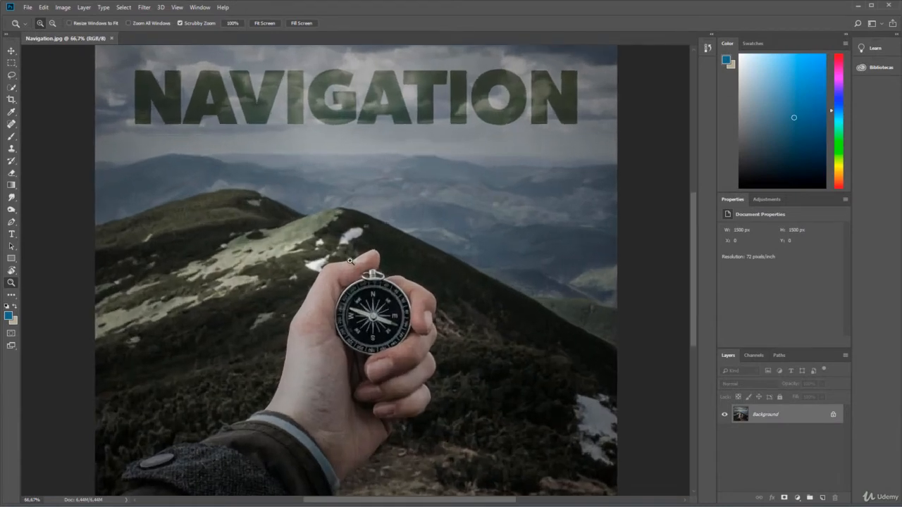
left_click(349, 261)
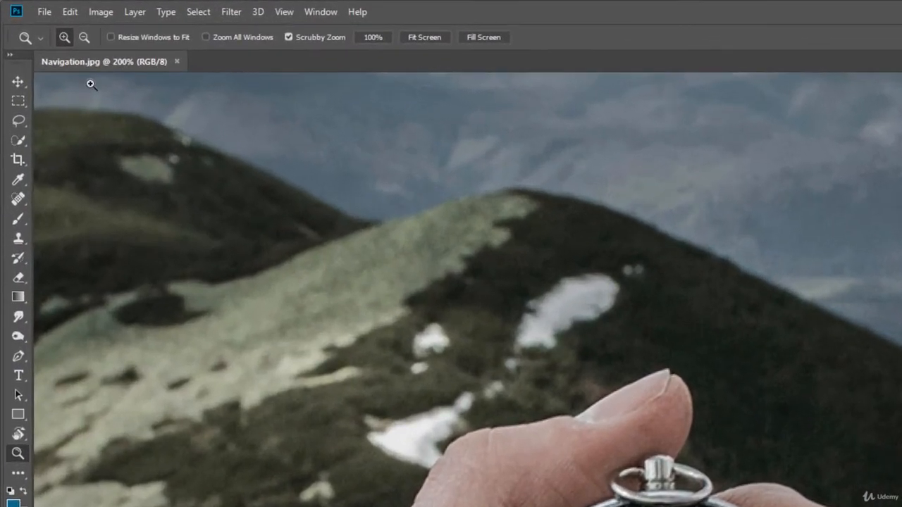
left_click(86, 42)
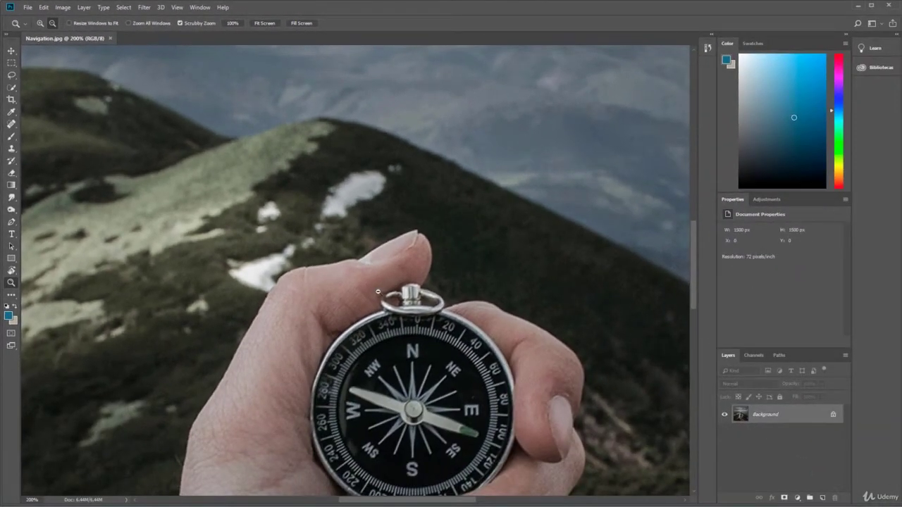
left_click(378, 291)
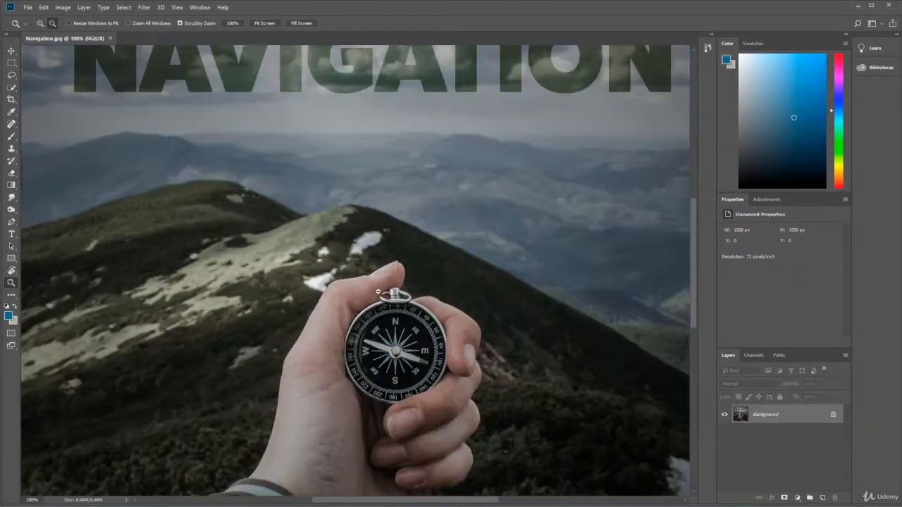
left_click(378, 291)
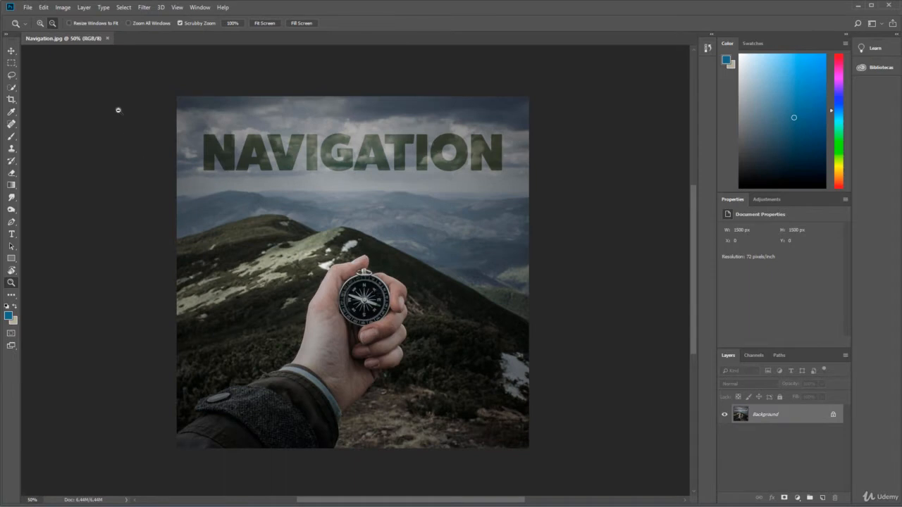
left_click(40, 23)
Alt-zoom out down to 16.7%, then step back in to 50%
key("alt")
left_click(359, 236)
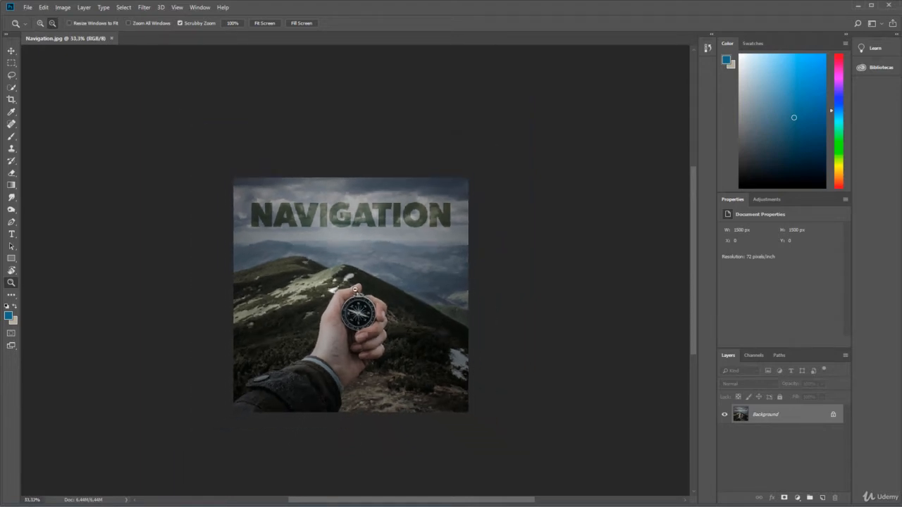
left_click(356, 289)
left_click(359, 285)
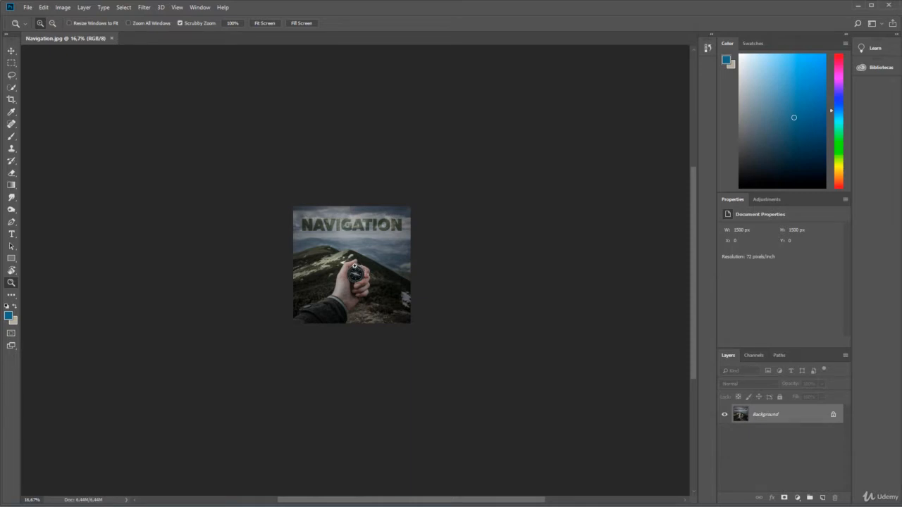
left_click(354, 266)
left_click(356, 275)
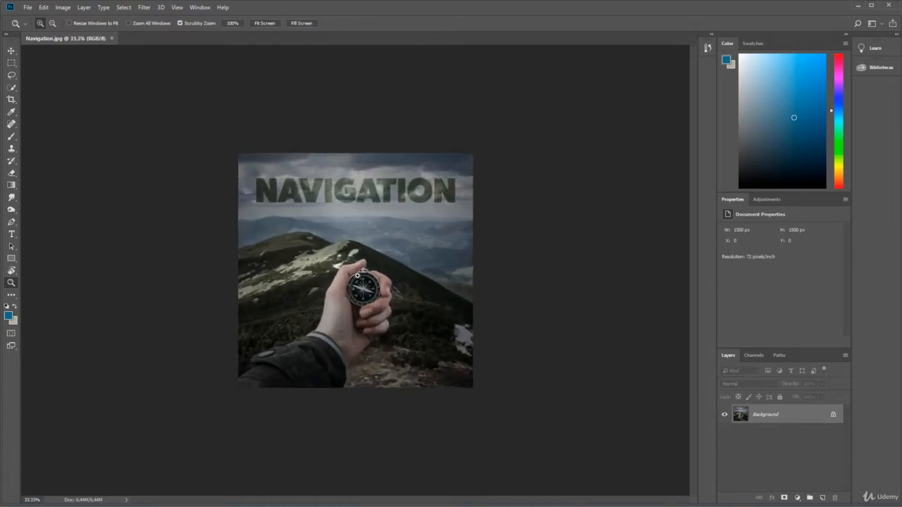
left_click(357, 274)
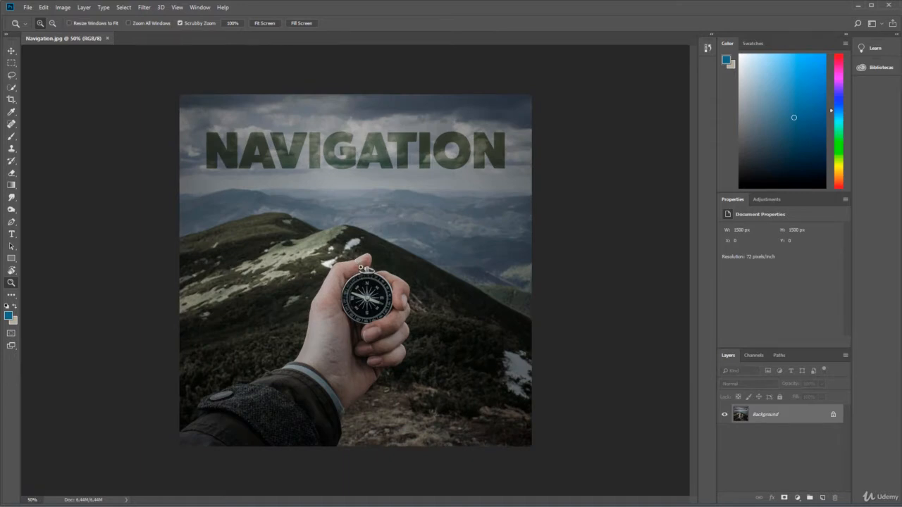
Scrubby-zoom smoothly in toward the compass, then out and back in with Alt
left_click_drag(360, 268, 360, 268)
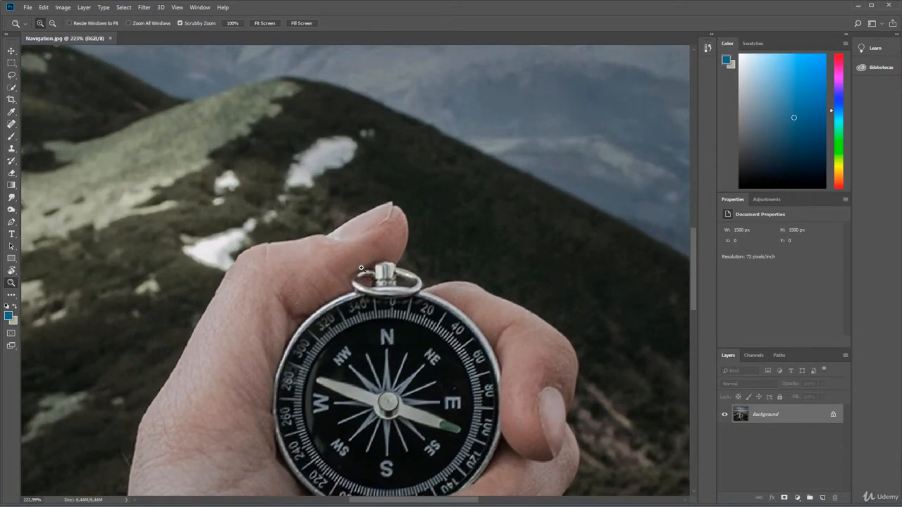
left_click_drag(361, 267, 364, 268)
key("alt")
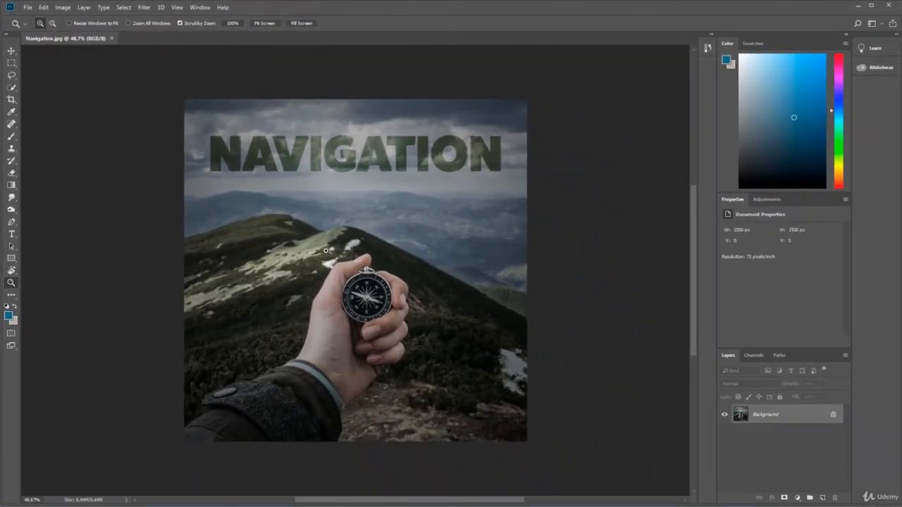
mouse_move(326, 250)
left_mouse_down()
mouse_move(401, 250)
mouse_move(316, 251)
mouse_move(340, 246)
mouse_move(370, 258)
mouse_move(365, 228)
left_mouse_up()
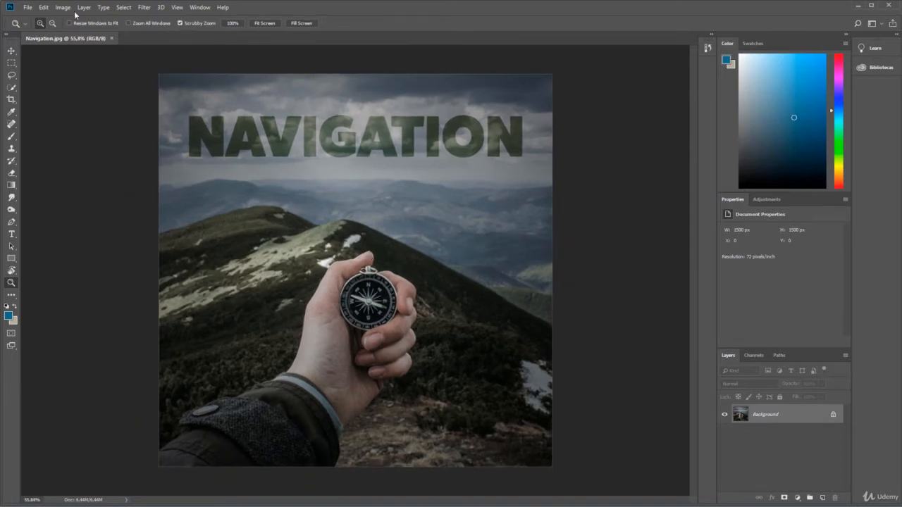
Review the Performance preferences under Edit and close them without changes
left_click(41, 8)
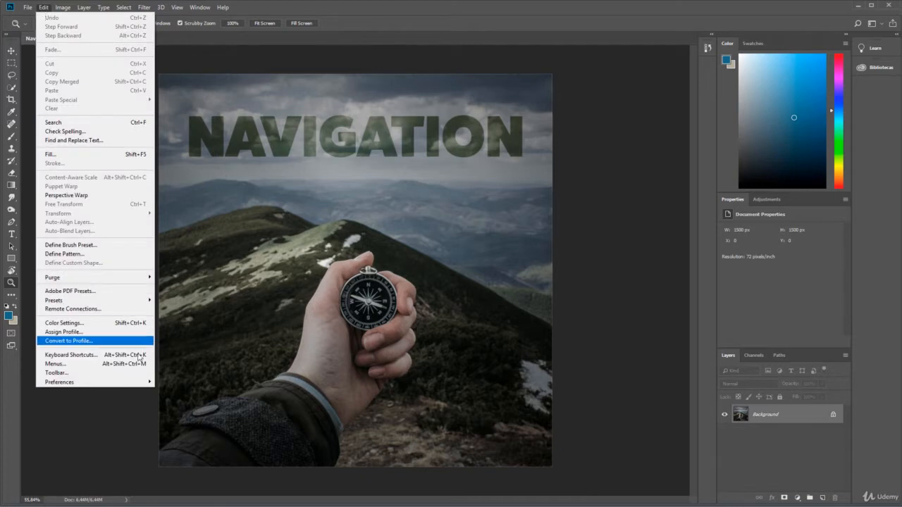
mouse_move(95, 382)
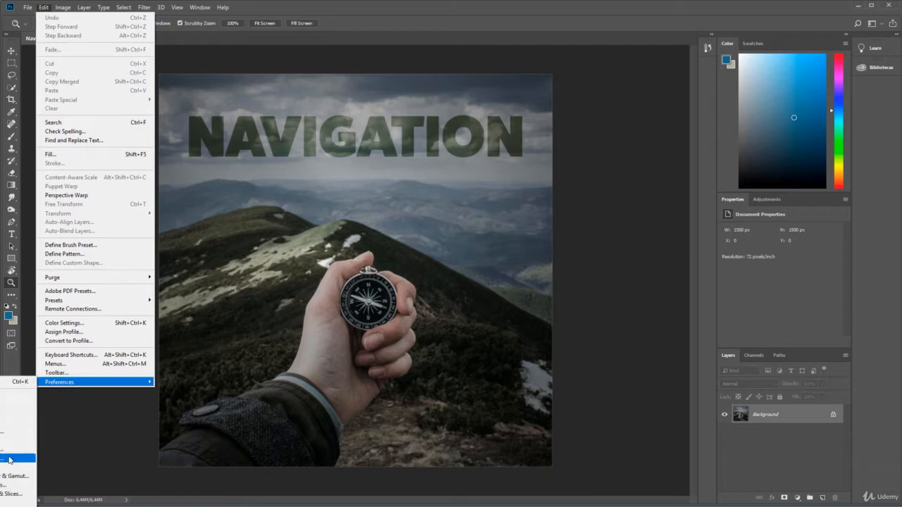
left_click(49, 423)
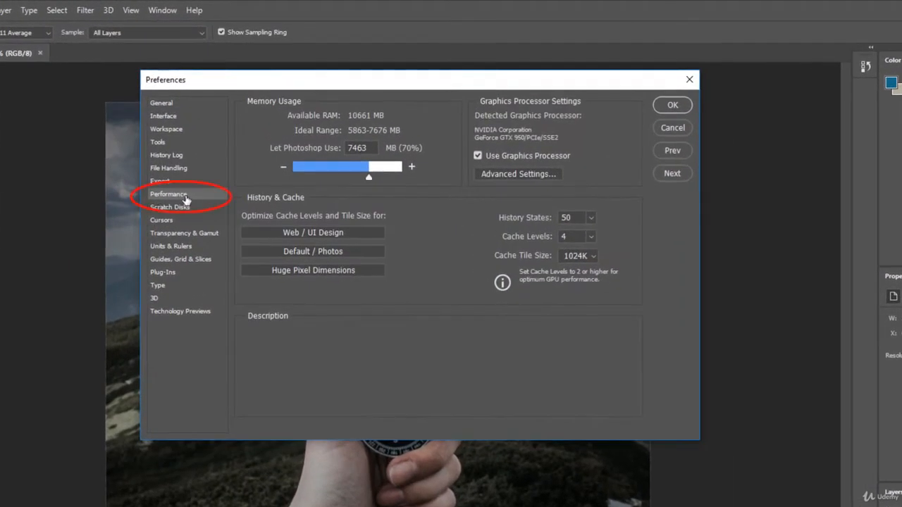
mouse_move(462, 112)
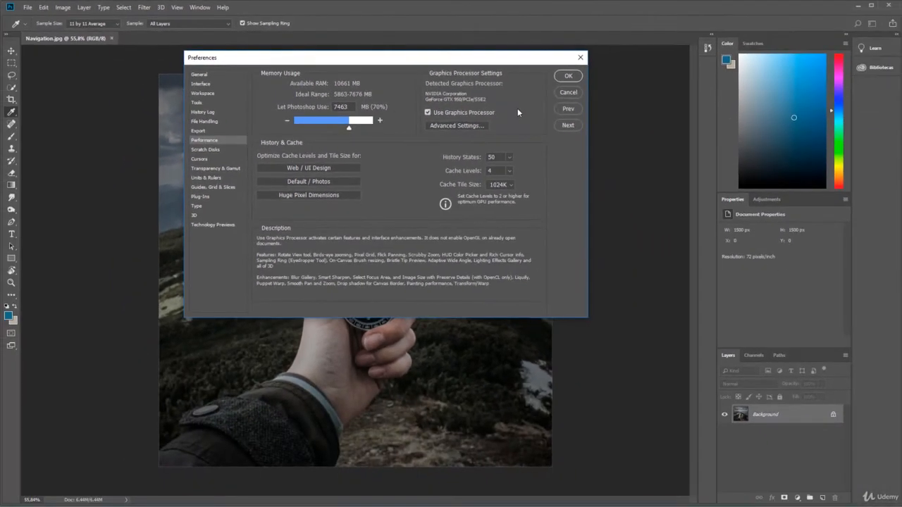
left_click(565, 78)
key("z")
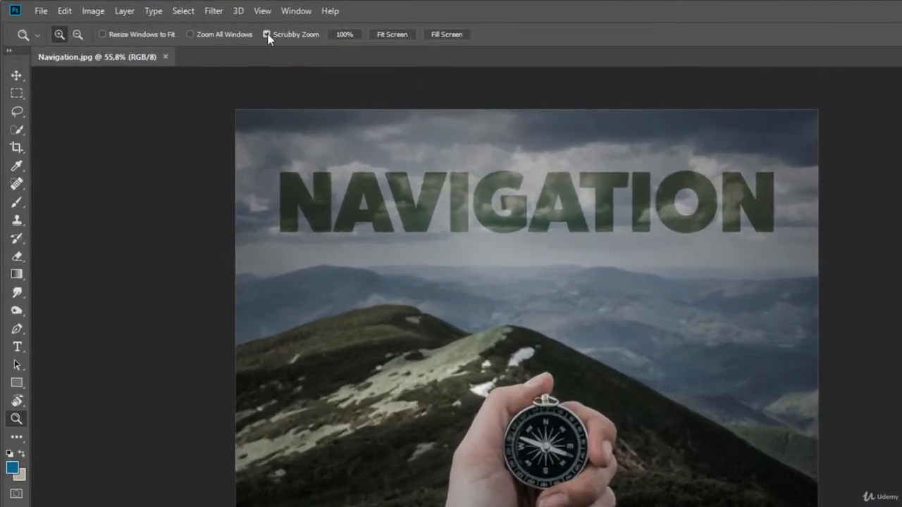
With Scrubby Zoom off, marquee-zoom into the compass, then re-enable it and zoom out to the whole image
left_click(266, 33)
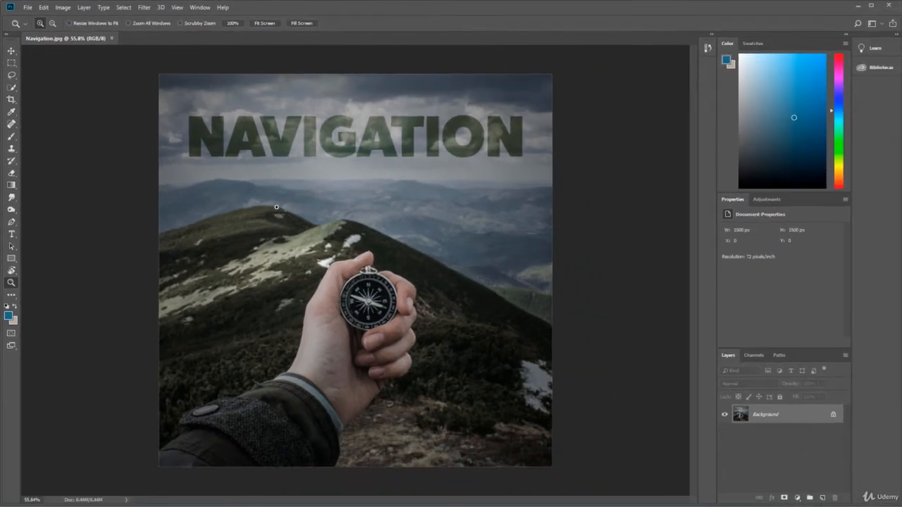
left_click_drag(277, 203, 455, 350)
left_click_drag(455, 350, 455, 350)
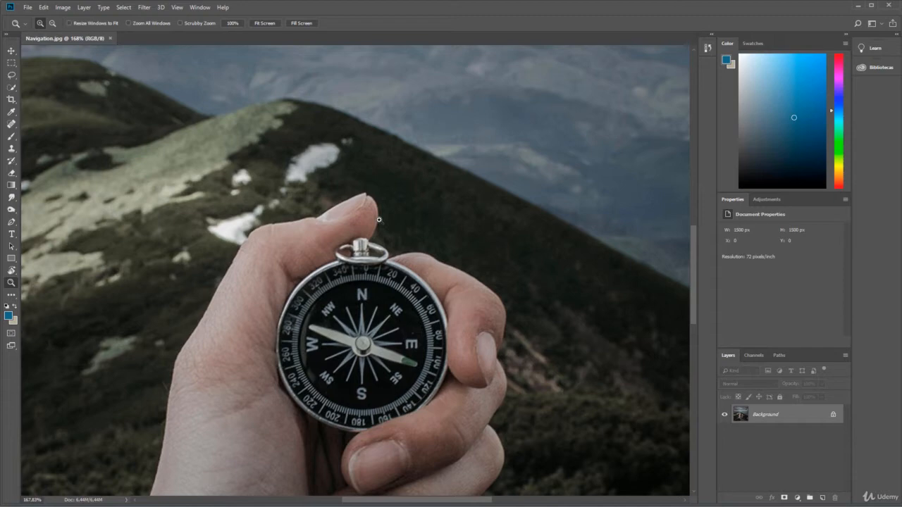
left_click(180, 23)
left_click_drag(397, 237, 371, 229)
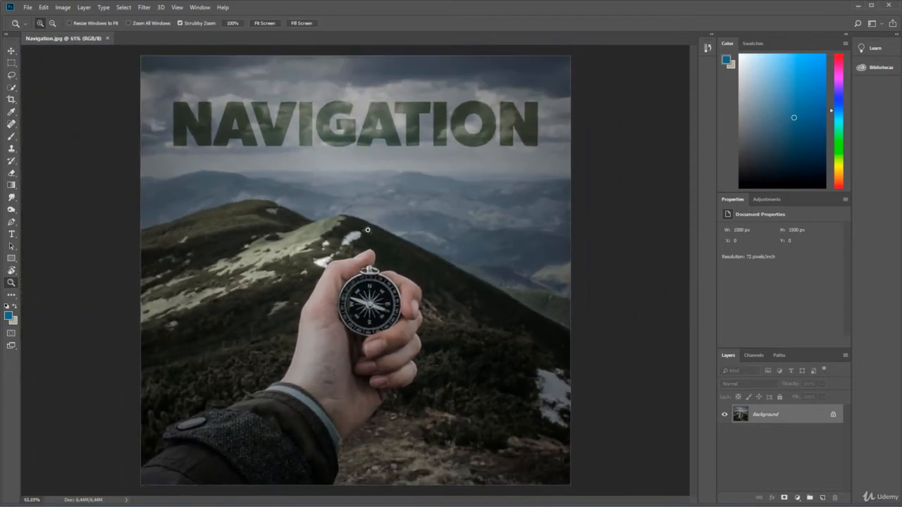
left_click(232, 24)
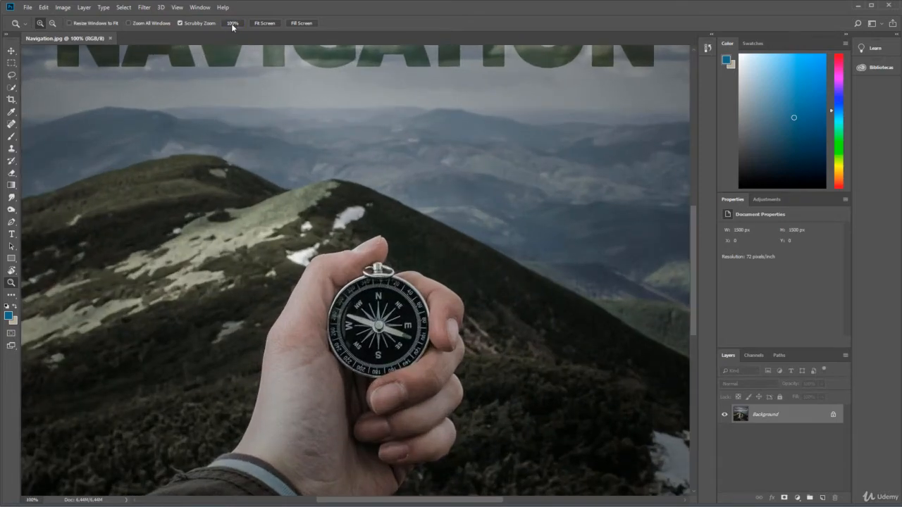
left_click(264, 23)
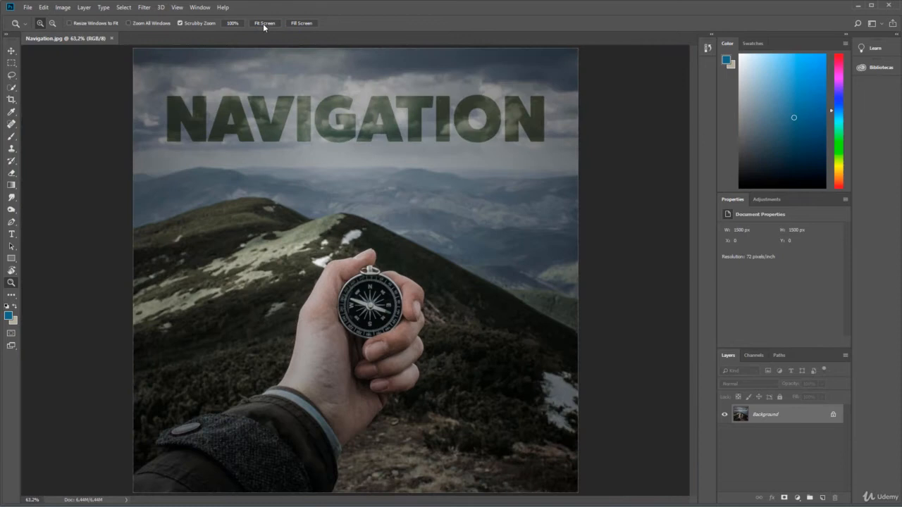
left_click(300, 23)
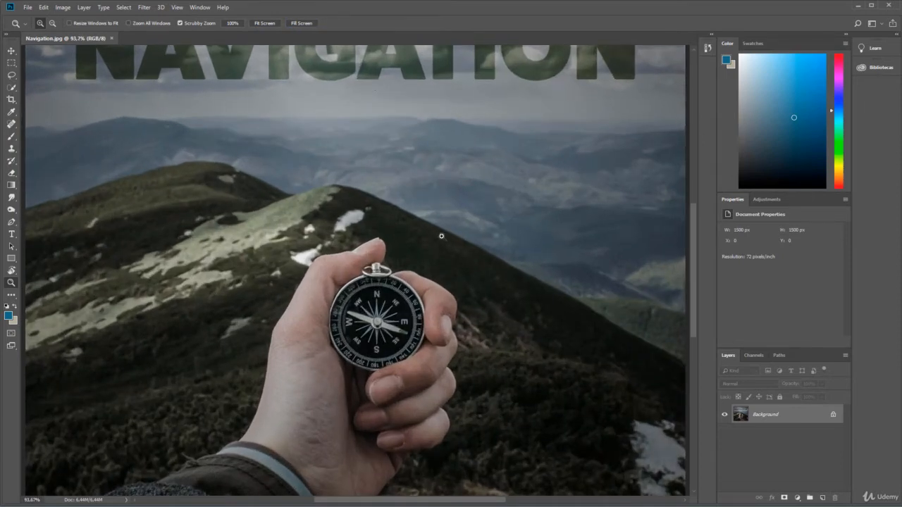
left_click(260, 24)
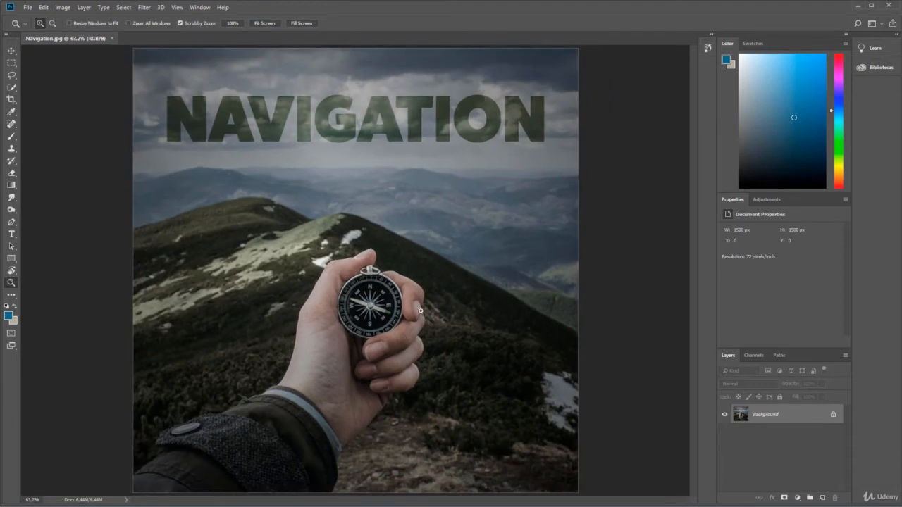
Scrubby-zoom in on the mountain ridge and back out to the fitted view, toggling Move (V) and Zoom (Z)
left_click(11, 52)
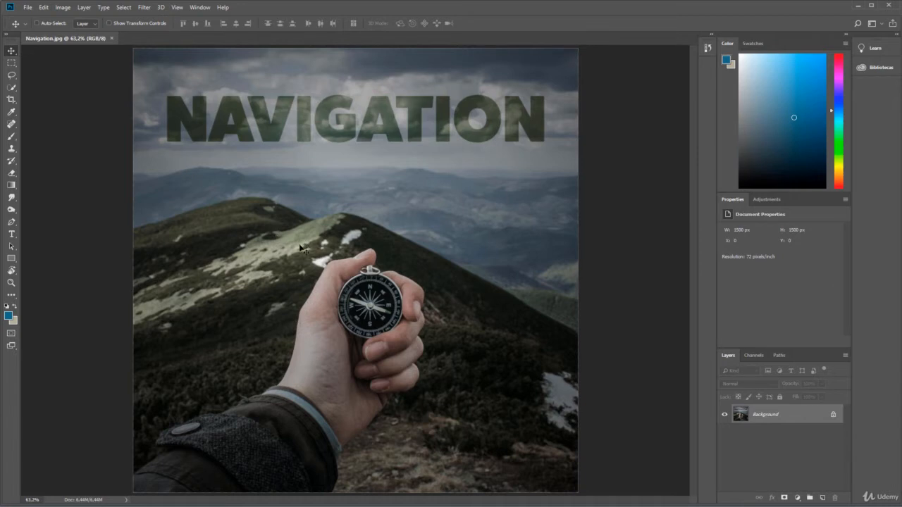
key("z")
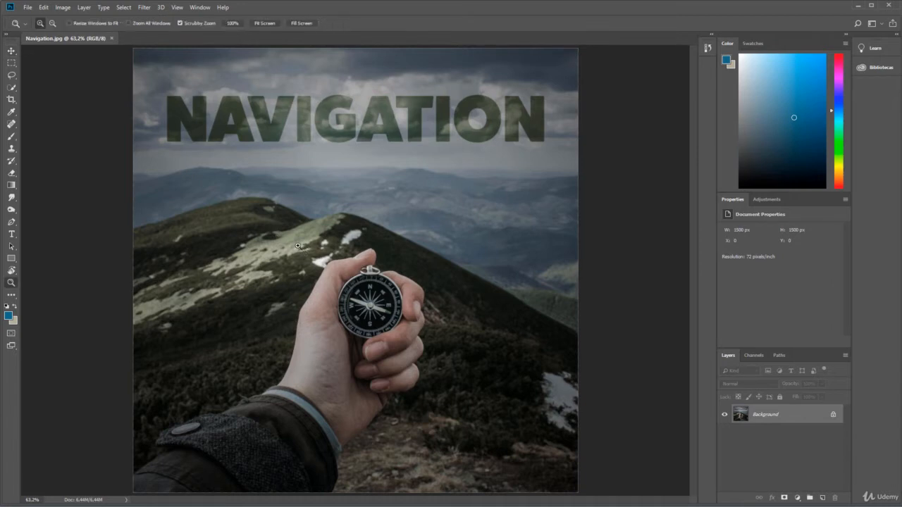
left_click_drag(299, 245, 440, 243)
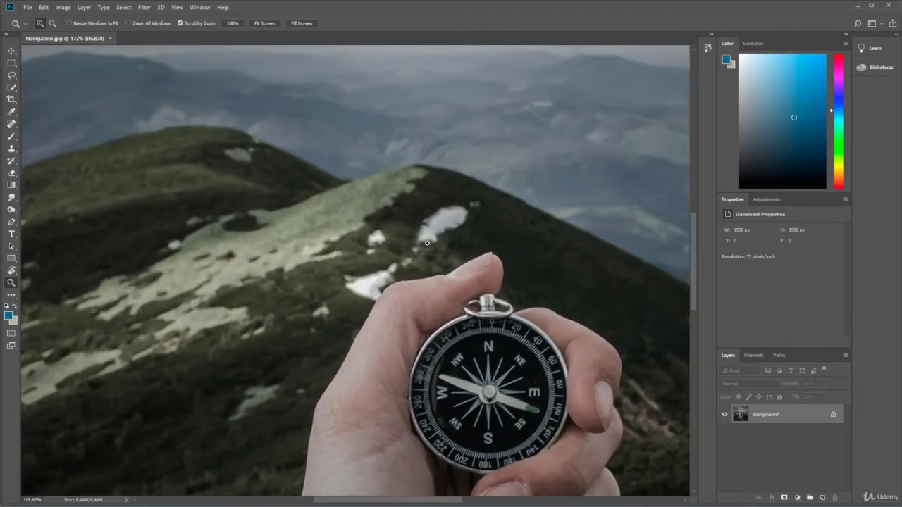
left_click_drag(439, 243, 389, 244)
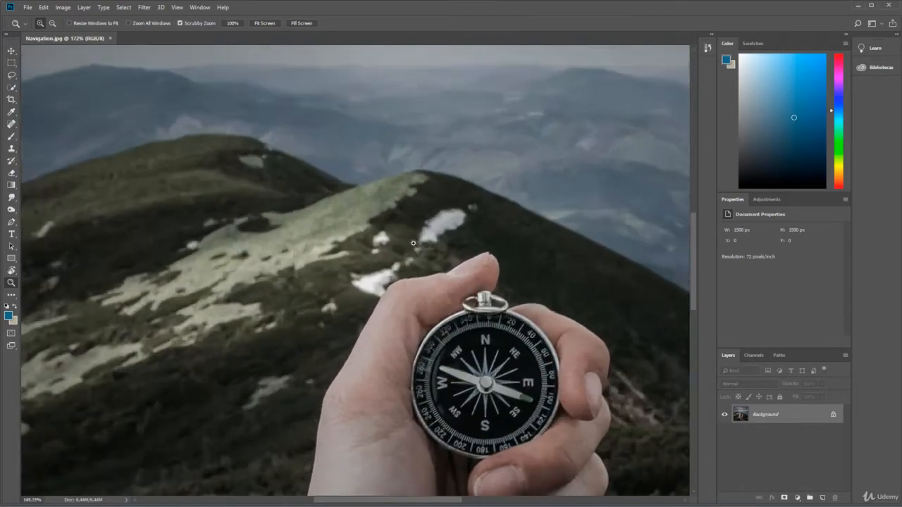
key("v")
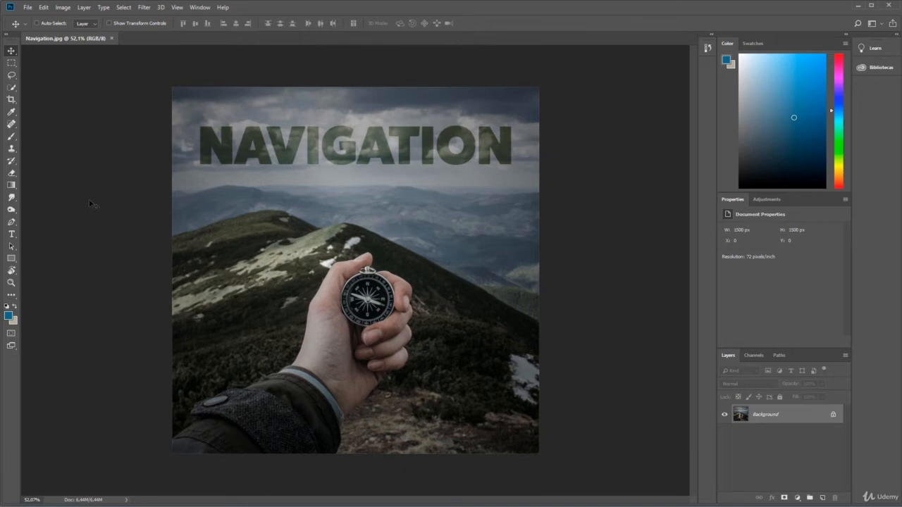
key("z")
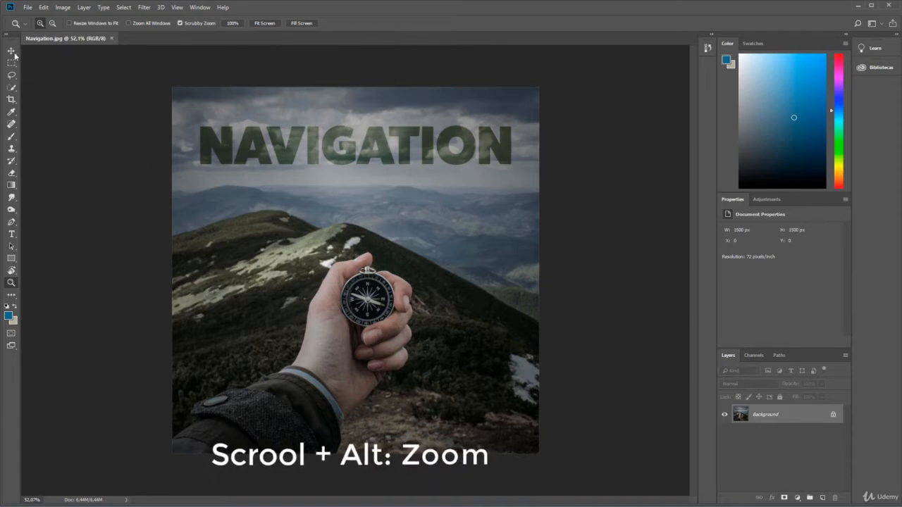
Switch to the Move tool before Alt-scroll zooming on the compass
key("v")
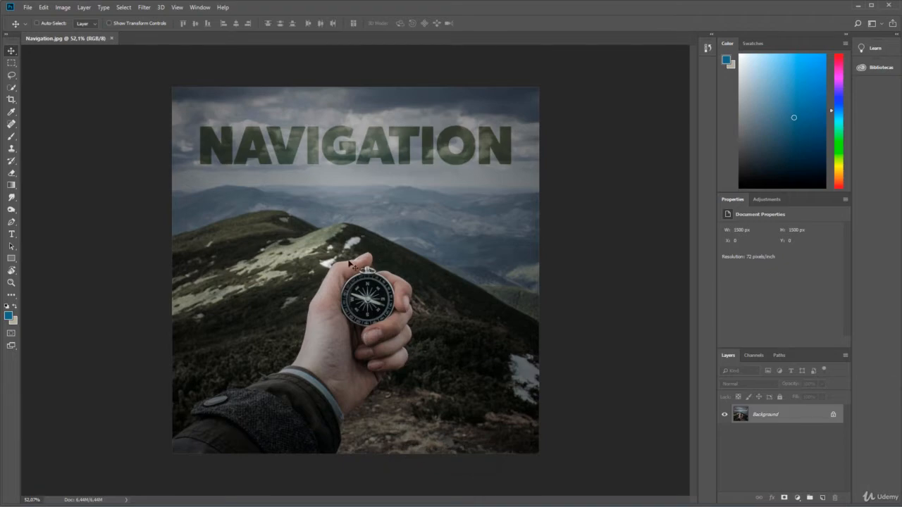
scroll(359, 263, "up", 2)
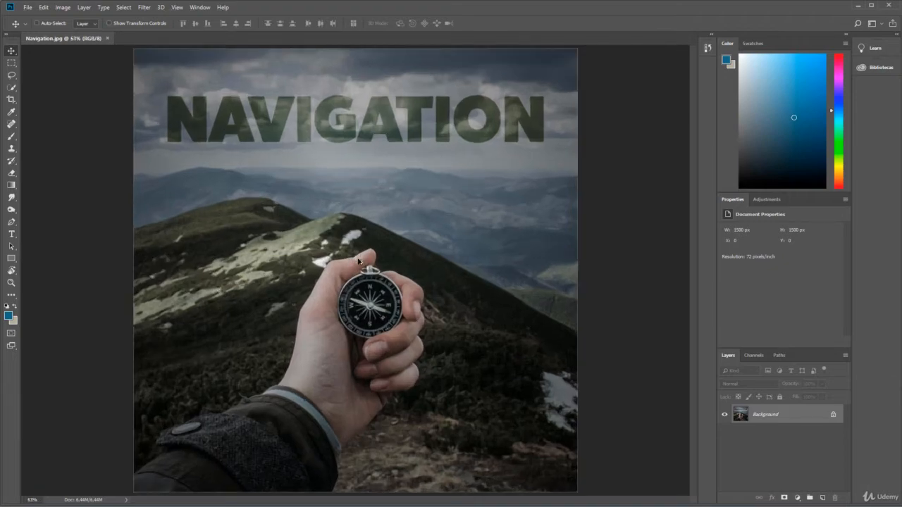
scroll(358, 261, "up", 2)
scroll(357, 258, "up", 1)
scroll(357, 256, "up", 1)
scroll(355, 252, "up", 1)
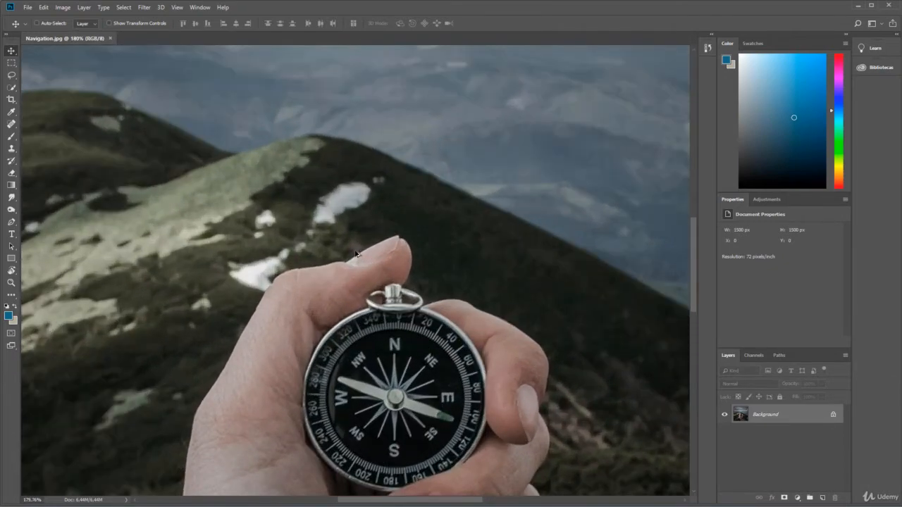
scroll(356, 253, "up", 2)
scroll(356, 254, "up", 1)
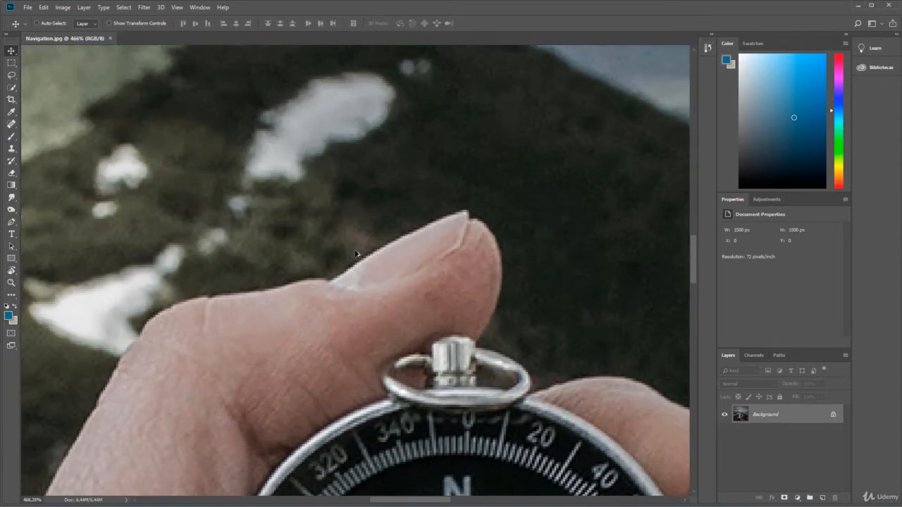
scroll(355, 254, "up", 1)
scroll(355, 253, "down", 2)
scroll(356, 253, "down", 1)
scroll(356, 253, "down", 1)
scroll(356, 254, "down", 1)
scroll(356, 254, "down", 1)
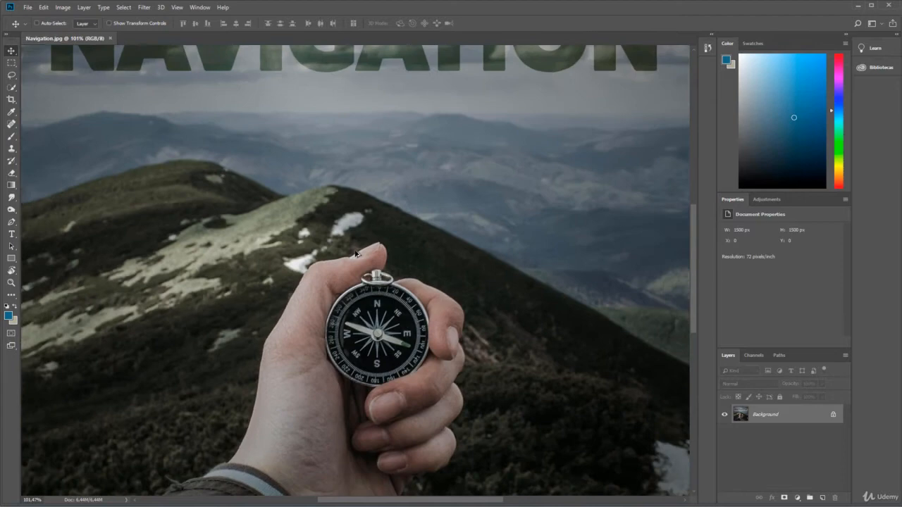
scroll(356, 254, "down", 1)
scroll(356, 254, "down", 1)
scroll(356, 254, "down", 1)
scroll(355, 253, "down", 1)
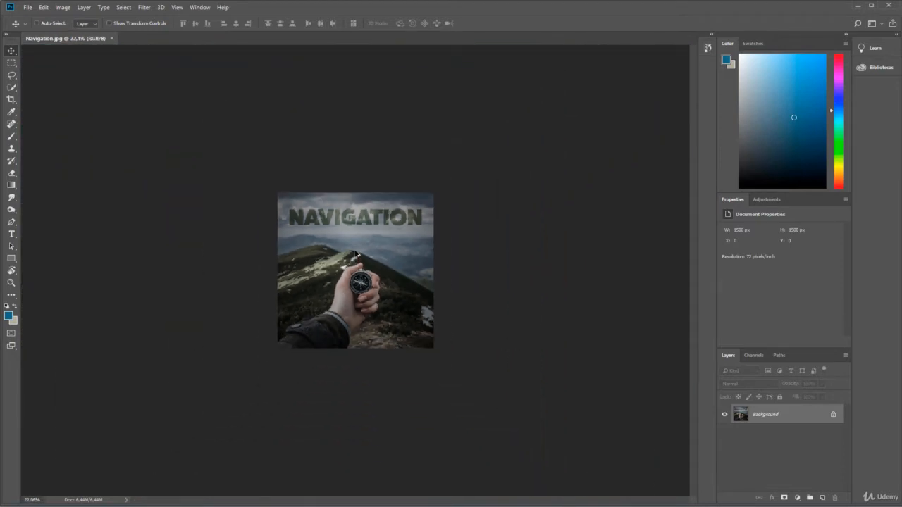
scroll(356, 254, "up", 1)
scroll(356, 254, "up", 1)
scroll(356, 253, "up", 1)
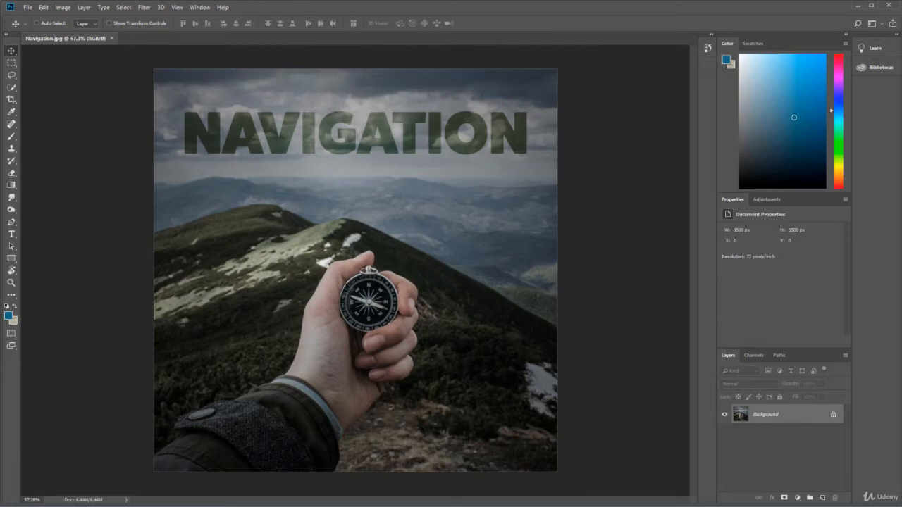
scroll(351, 283, "up", 3)
scroll(342, 264, "up", 3)
scroll(331, 239, "up", 2)
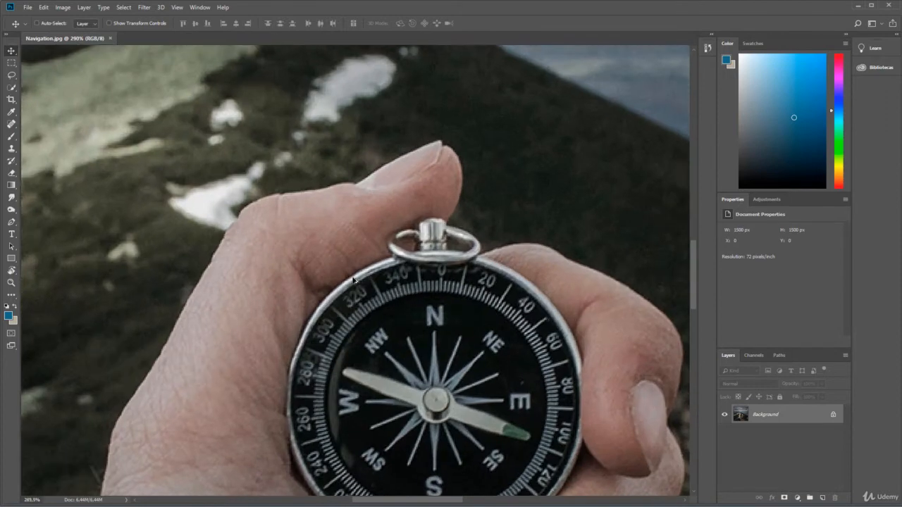
scroll(322, 222, "up", 2)
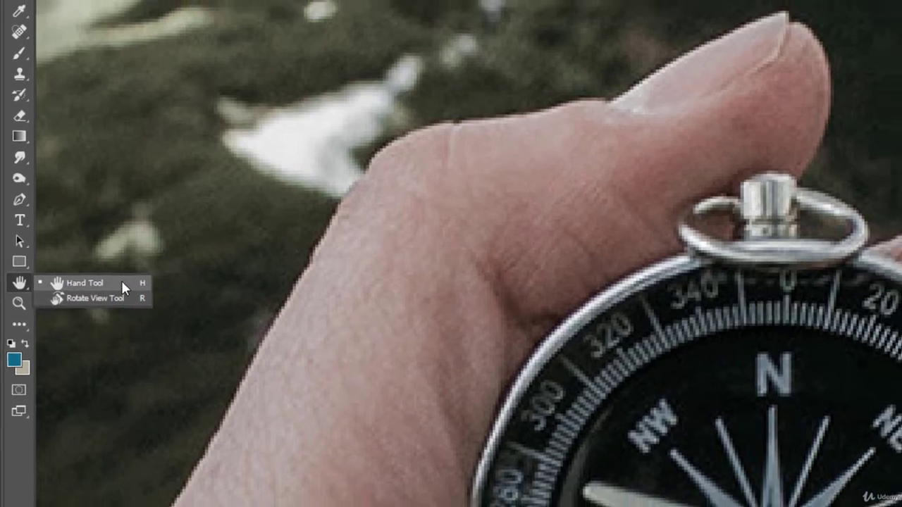
Pan the magnified view across the ridge, sky and snow patches, ending centred on the compass face
left_click(121, 282)
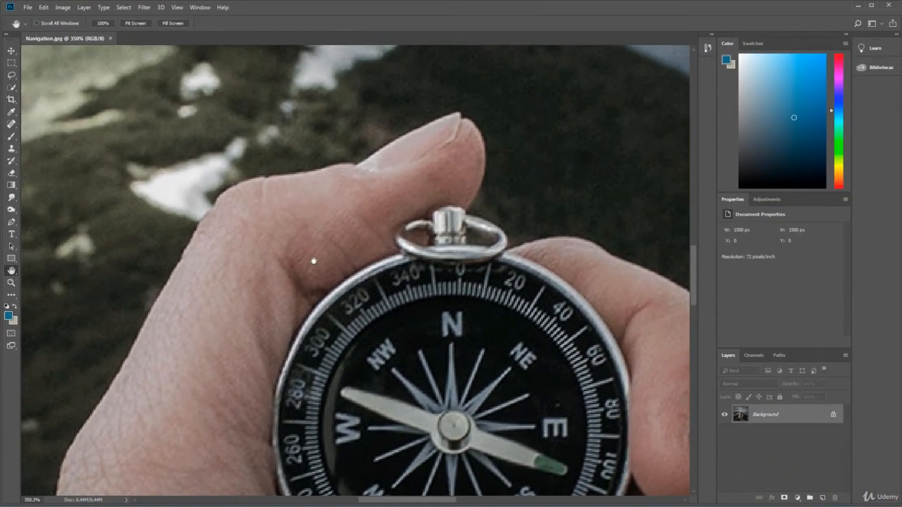
mouse_move(305, 241)
left_mouse_down()
mouse_move(394, 274)
mouse_move(573, 298)
mouse_move(409, 225)
mouse_move(67, 285)
left_mouse_up()
mouse_move(332, 181)
left_mouse_down()
mouse_move(313, 354)
mouse_move(660, 397)
left_mouse_up()
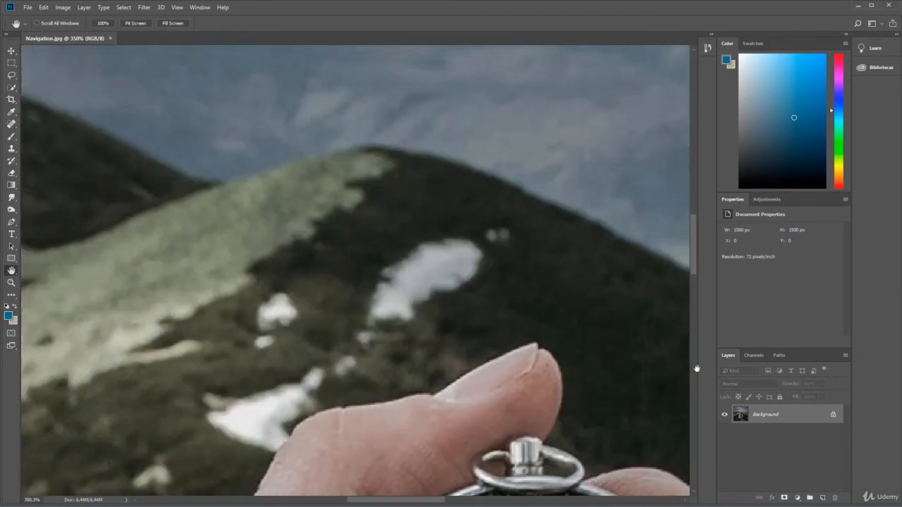
mouse_move(402, 195)
left_mouse_down()
mouse_move(461, 316)
mouse_move(504, 179)
mouse_move(84, 175)
left_mouse_up()
mouse_move(413, 128)
left_mouse_down()
mouse_move(287, 242)
mouse_move(592, 215)
left_mouse_up()
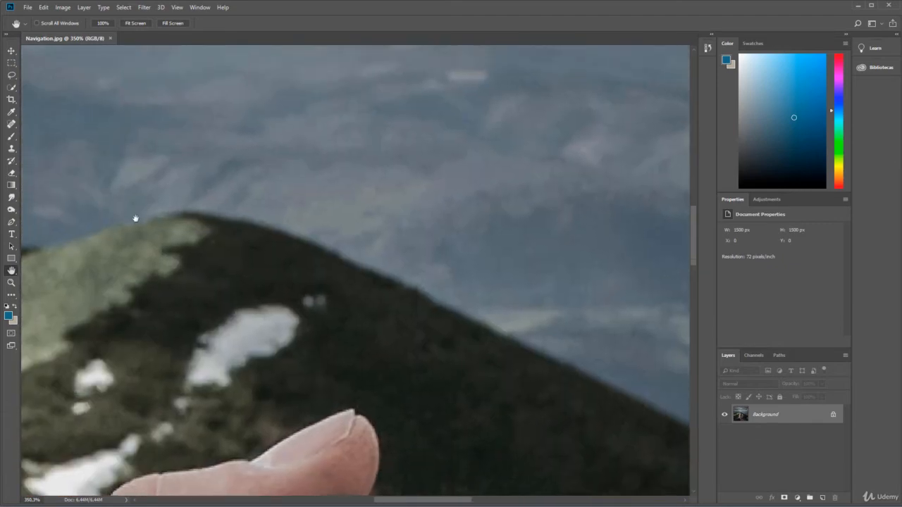
left_click_drag(135, 218, 418, 105)
mouse_move(288, 272)
left_mouse_down()
mouse_move(308, 201)
mouse_move(185, 213)
left_mouse_up()
mouse_move(296, 230)
left_mouse_down()
mouse_move(403, 218)
mouse_move(227, 220)
left_mouse_up()
mouse_move(299, 268)
left_mouse_down()
mouse_move(326, 161)
mouse_move(292, 228)
left_mouse_up()
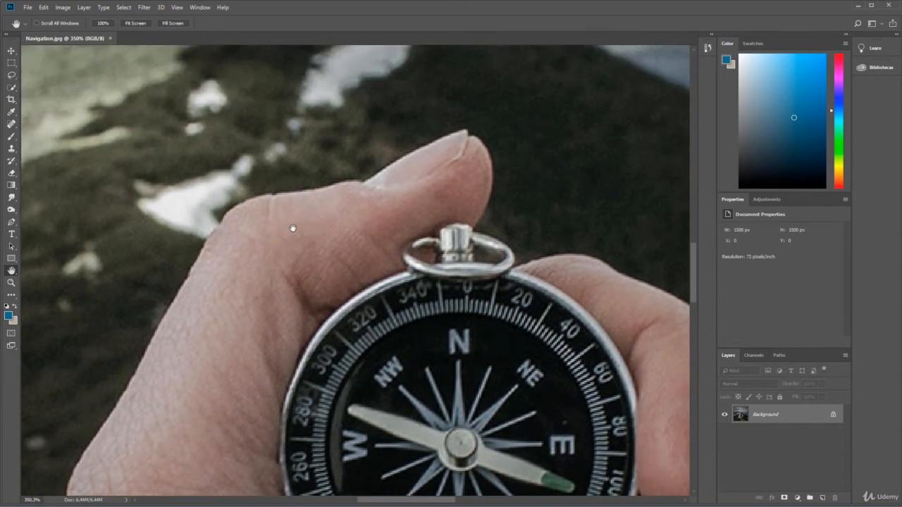
Toggle between the Move tool and the Hand tool (H), finishing on Move
left_click(10, 51)
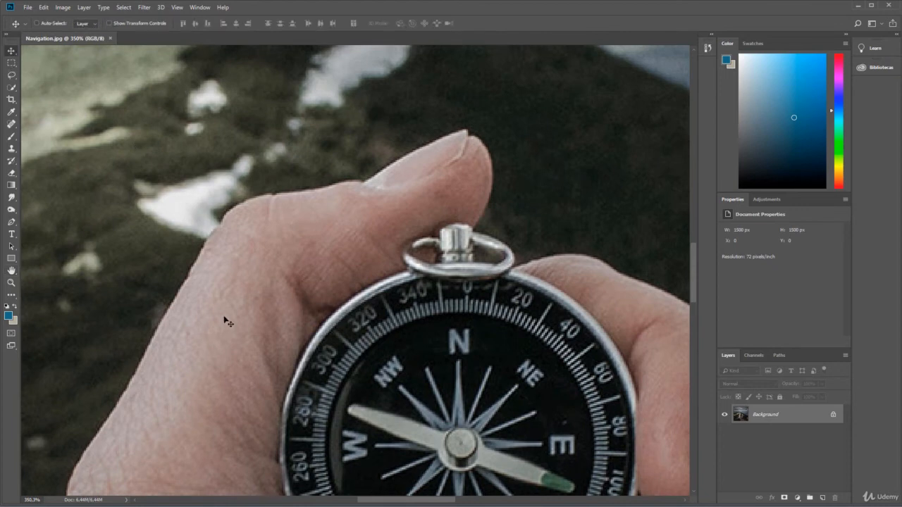
key("h")
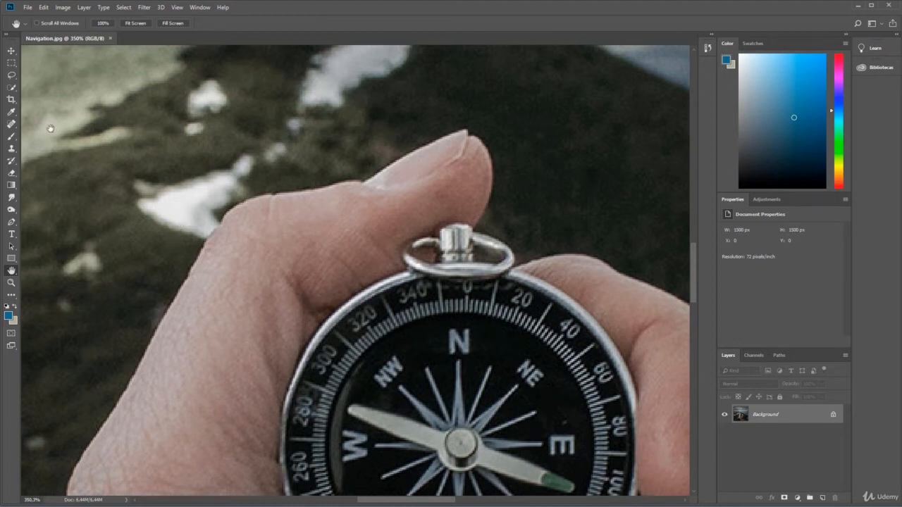
left_click(11, 51)
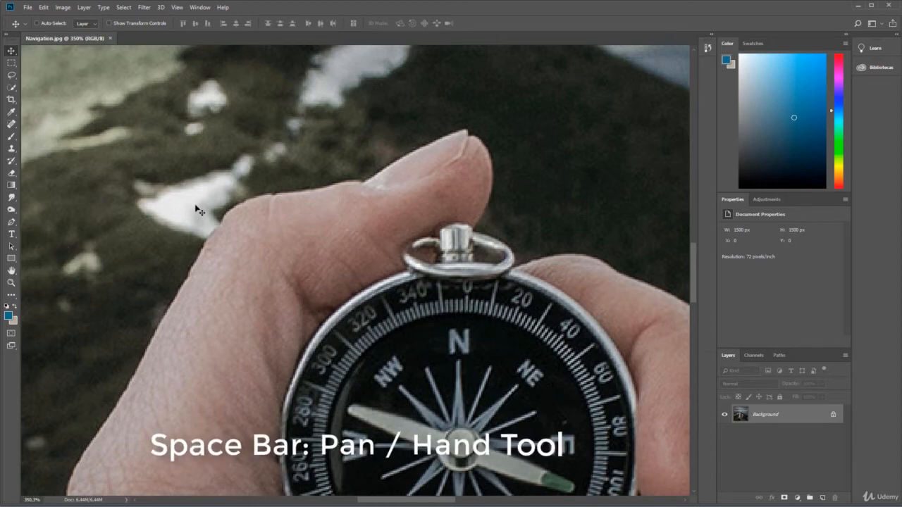
Spacebar-pan the 350% view over the compass top, mountain slopes and sky, then back toward the compass
key("space")
mouse_move(244, 216)
left_mouse_down()
mouse_move(504, 155)
mouse_move(207, 217)
mouse_move(439, 228)
mouse_move(346, 177)
left_mouse_up()
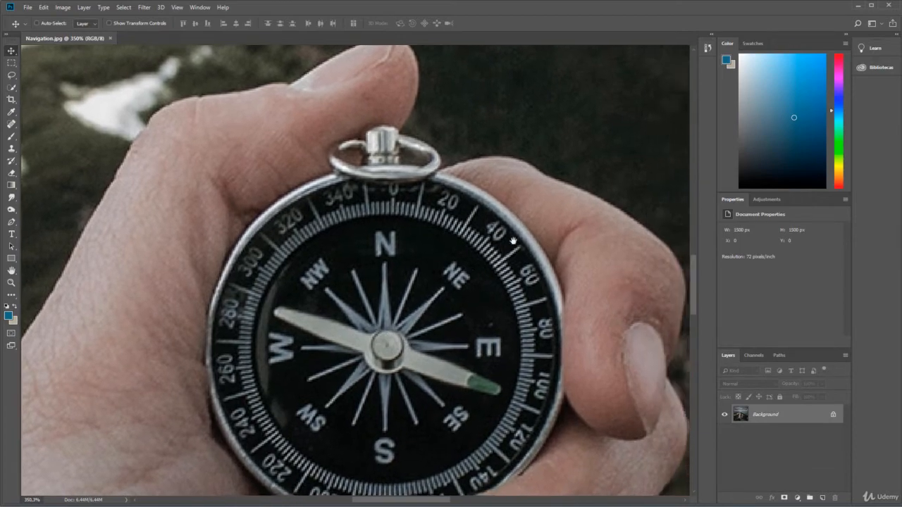
mouse_move(490, 370)
left_mouse_down()
mouse_move(292, 283)
mouse_move(460, 407)
left_mouse_up()
left_click_drag(527, 210, 524, 346)
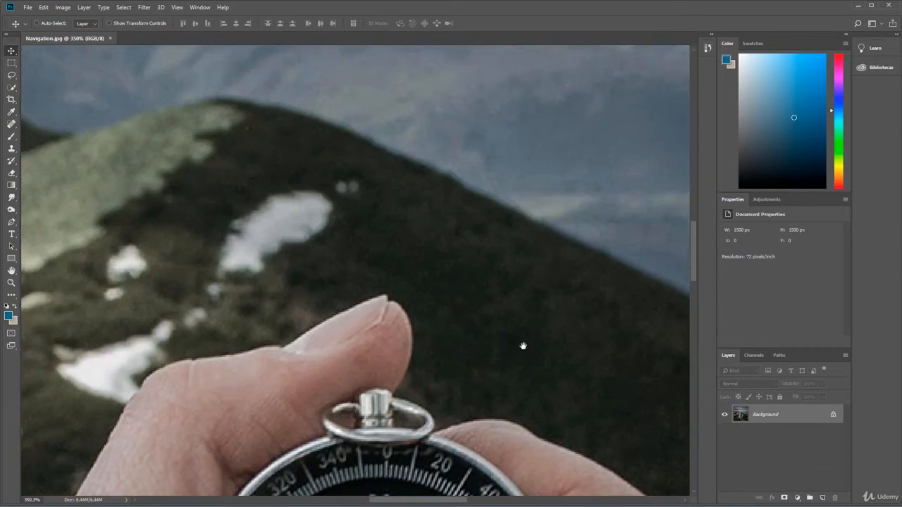
mouse_move(209, 233)
left_mouse_down()
mouse_move(406, 294)
mouse_move(458, 300)
left_mouse_up()
left_click_drag(380, 282, 431, 316)
left_click_drag(289, 252, 469, 324)
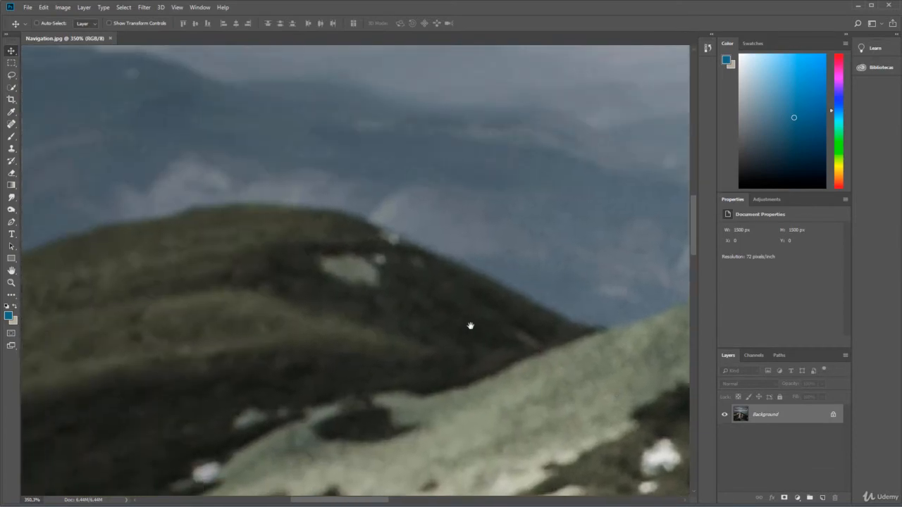
mouse_move(380, 291)
left_mouse_down()
mouse_move(279, 170)
mouse_move(137, 181)
left_mouse_up()
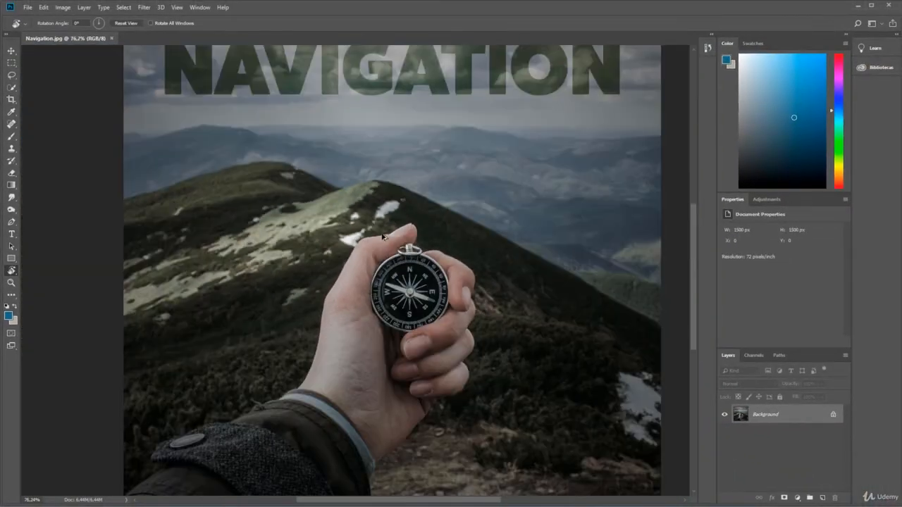
scroll(387, 219, "down", 1)
scroll(388, 219, "down", 1)
Tilt the view with Rotate View to 45 degrees, then reset it upright to 0°
mouse_move(386, 183)
left_mouse_down()
mouse_move(405, 217)
mouse_move(369, 173)
mouse_move(328, 171)
mouse_move(361, 186)
mouse_move(368, 177)
mouse_move(320, 179)
left_mouse_up()
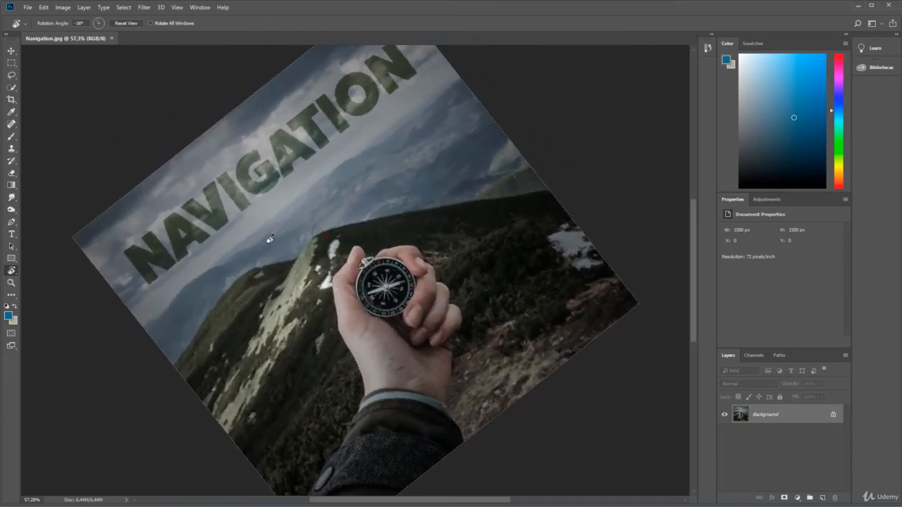
left_click_drag(258, 201, 250, 232)
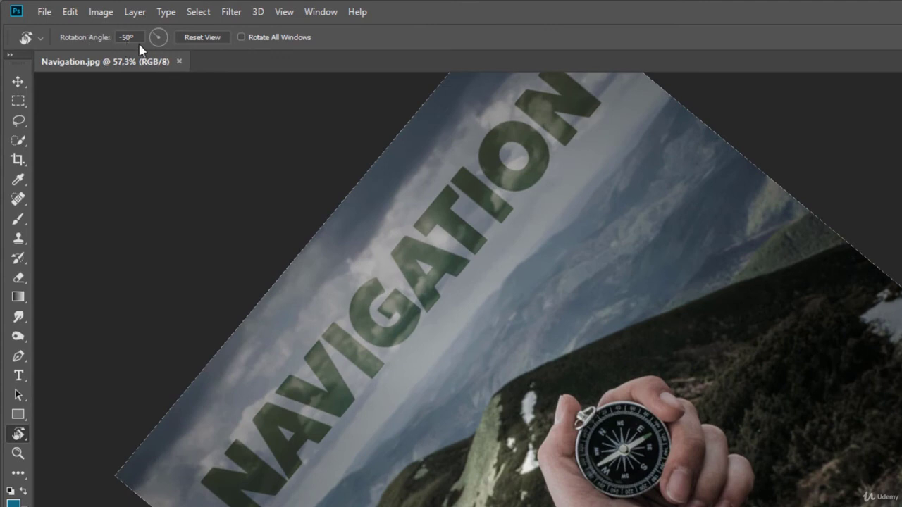
left_click(128, 37)
type("45")
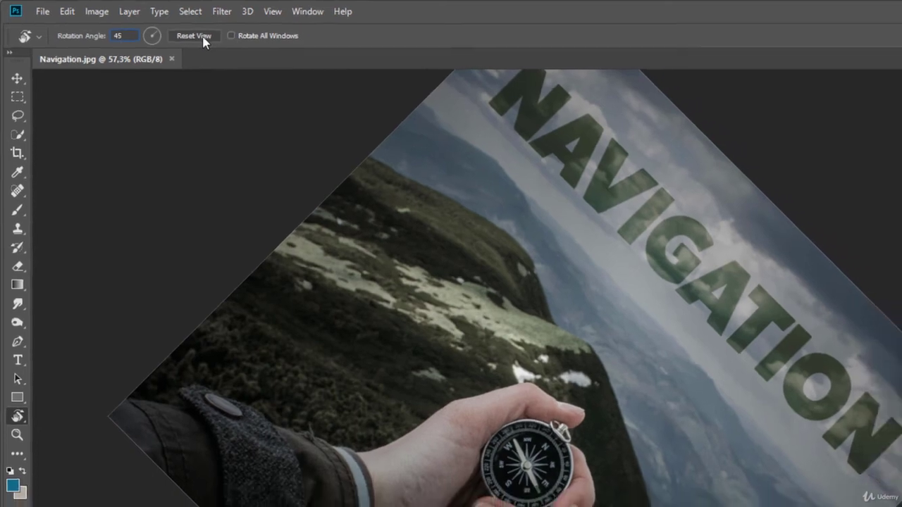
left_click(212, 40)
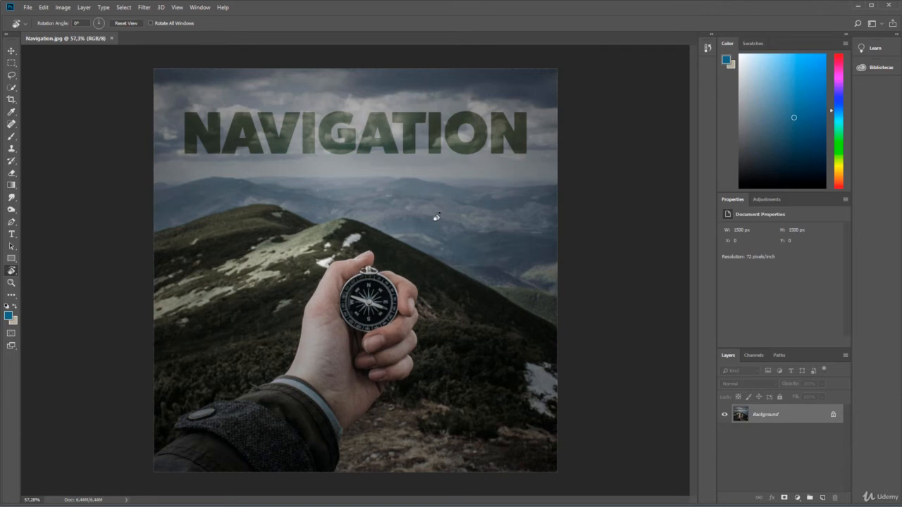
left_click_drag(436, 217, 413, 186)
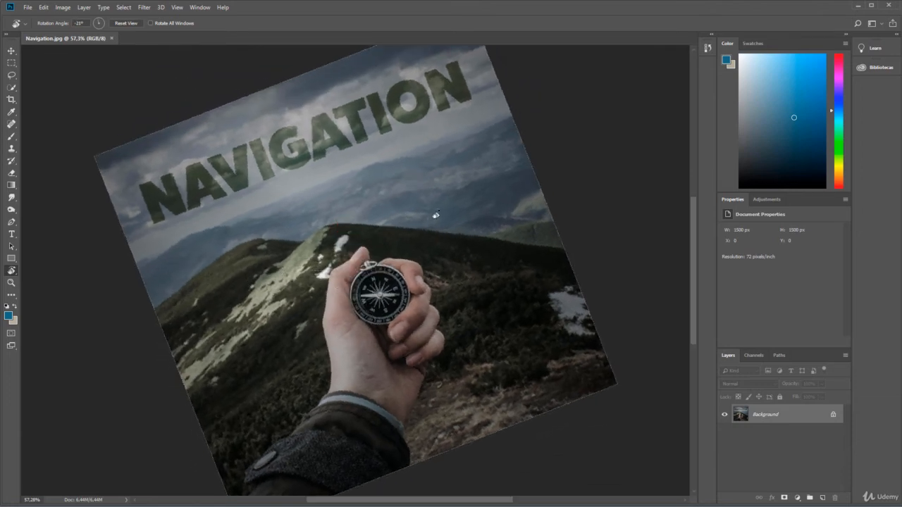
left_click_drag(436, 215, 368, 232)
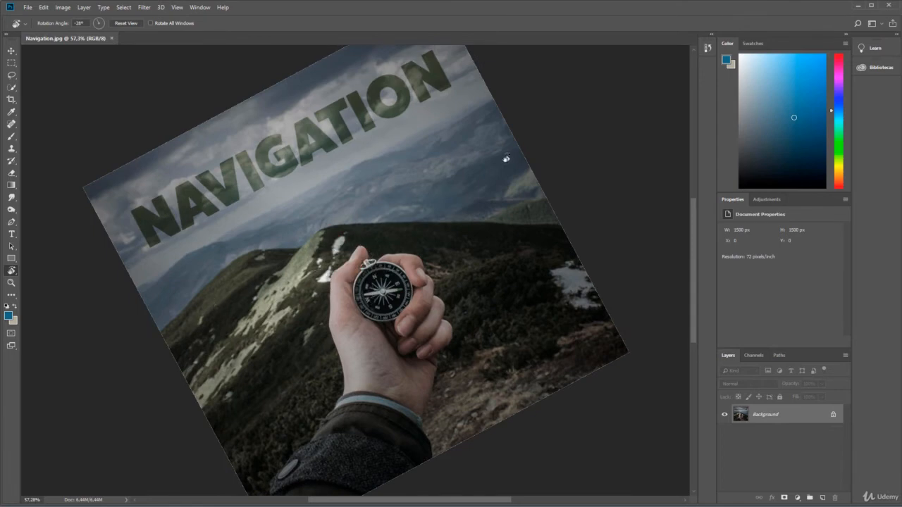
left_click_drag(388, 165, 387, 169)
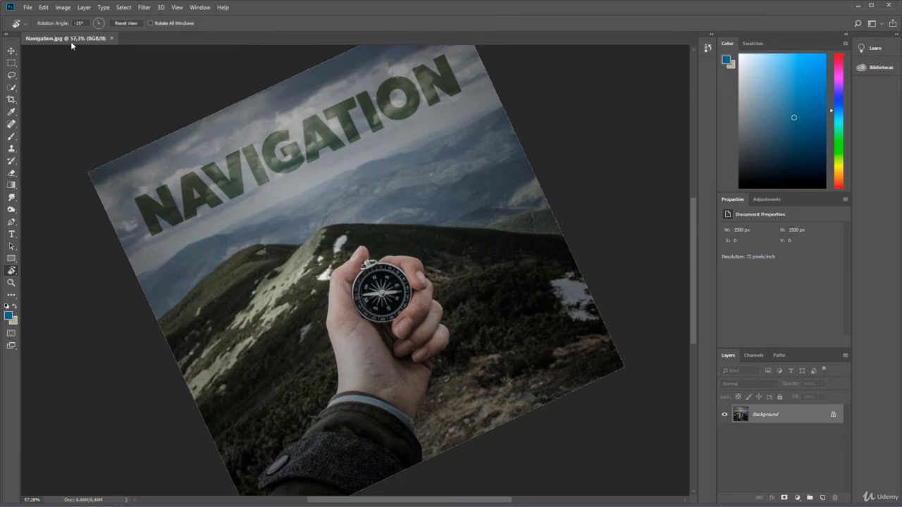
left_click(12, 51)
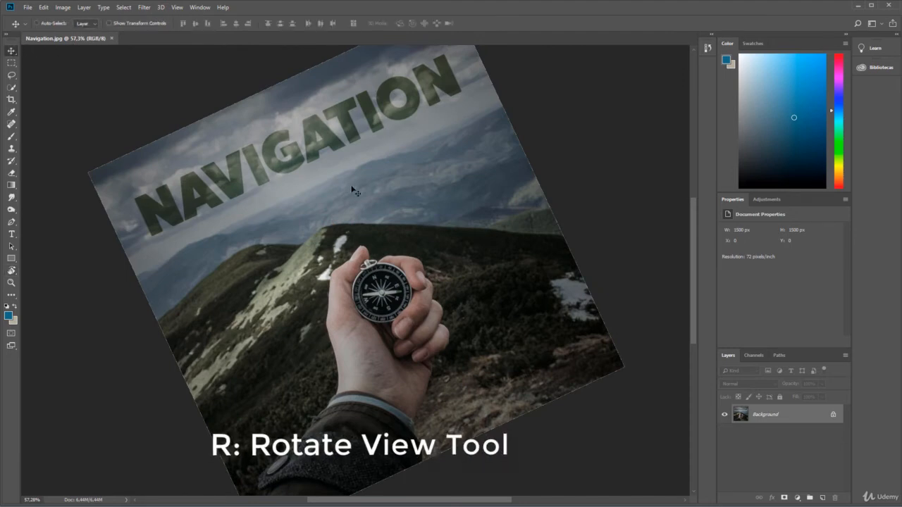
key("r")
mouse_move(357, 177)
left_mouse_down()
mouse_move(423, 227)
mouse_move(364, 185)
mouse_move(326, 185)
mouse_move(326, 195)
mouse_move(437, 250)
mouse_move(298, 218)
mouse_move(333, 204)
mouse_move(295, 204)
left_mouse_up()
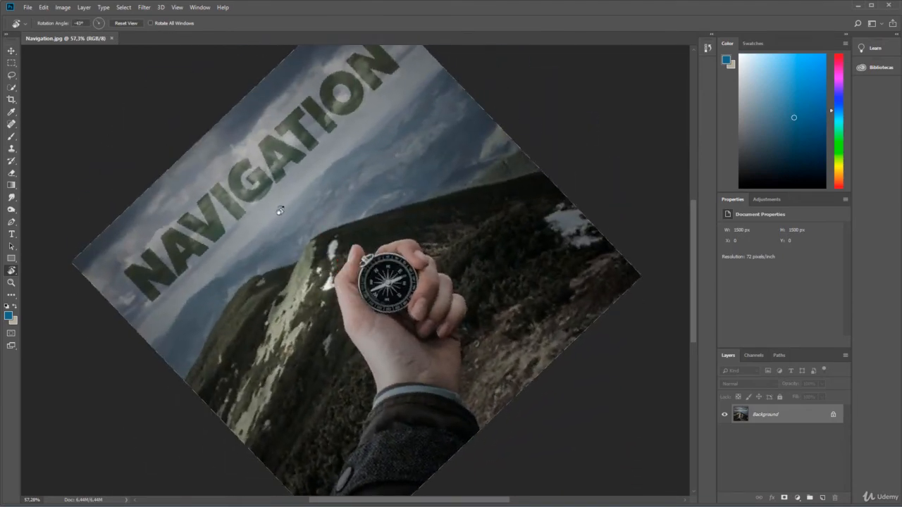
key("v")
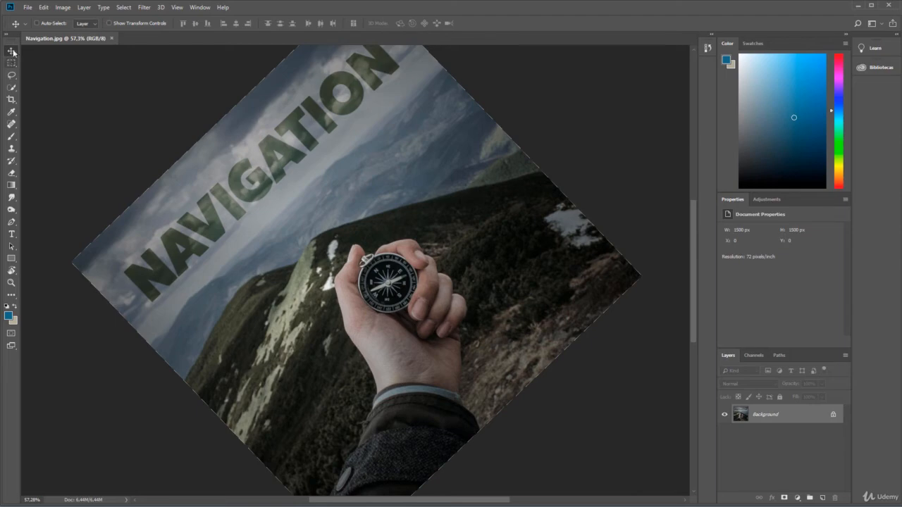
key("r")
mouse_move(265, 224)
left_mouse_down()
mouse_move(296, 205)
mouse_move(348, 204)
left_mouse_up()
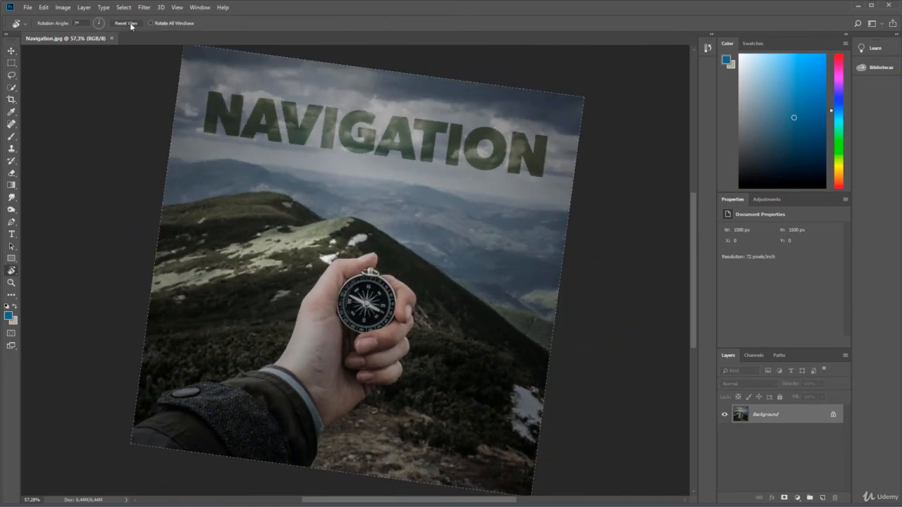
left_click(130, 26)
key("v")
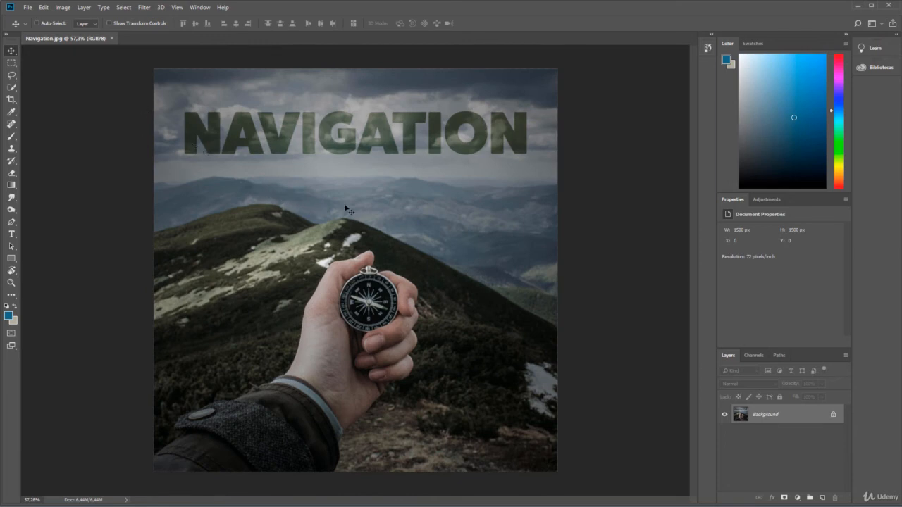
left_click(43, 8)
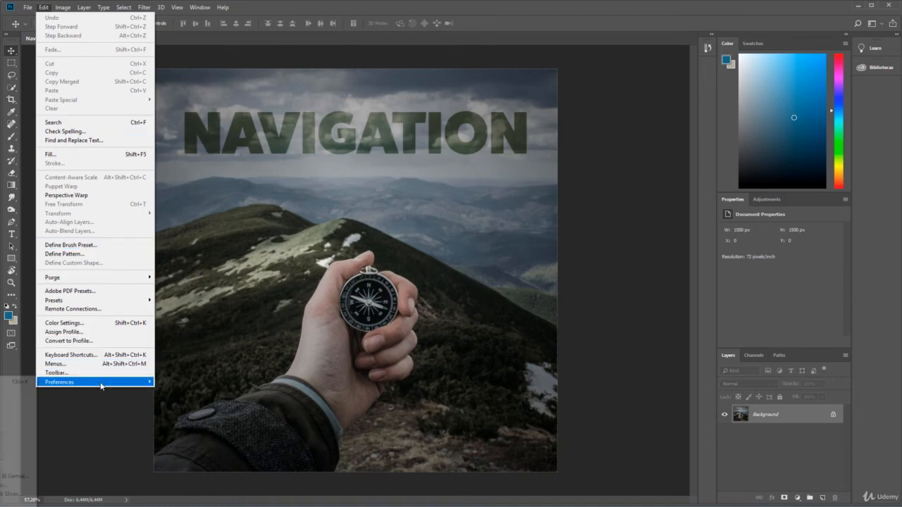
mouse_move(95, 382)
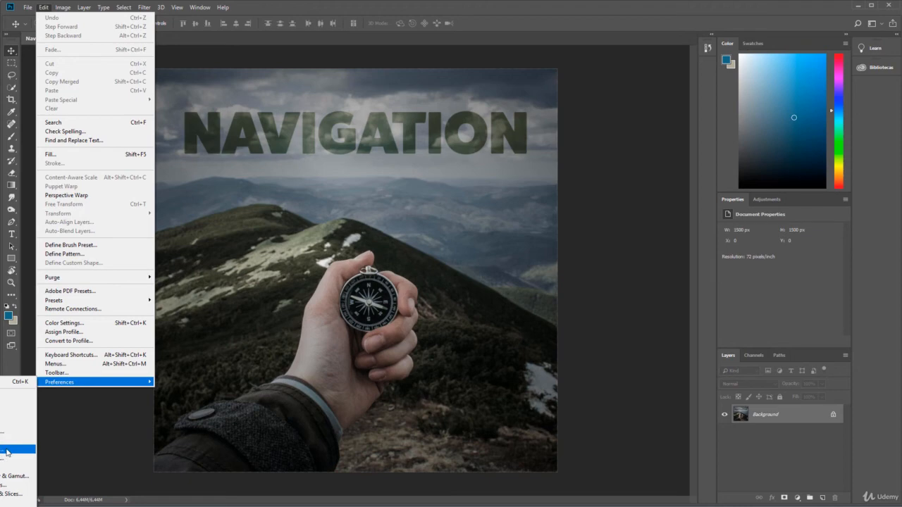
left_click(6, 452)
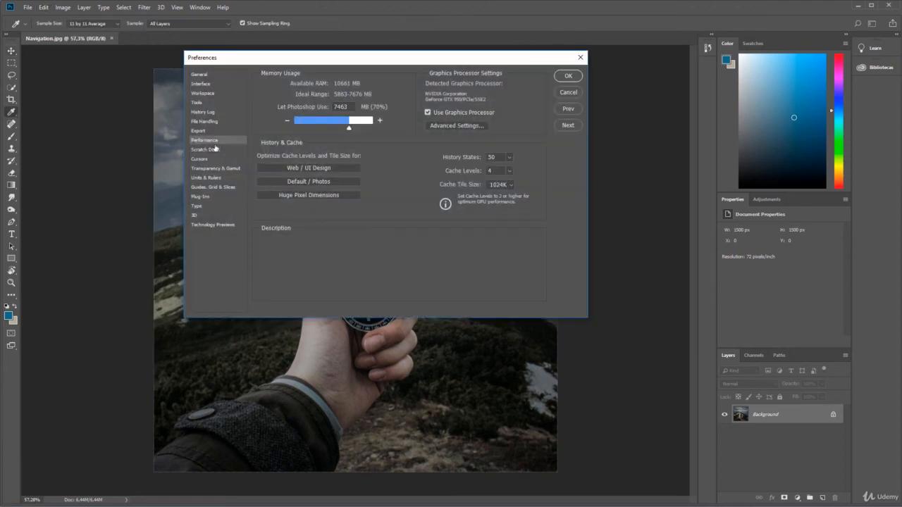
mouse_move(462, 112)
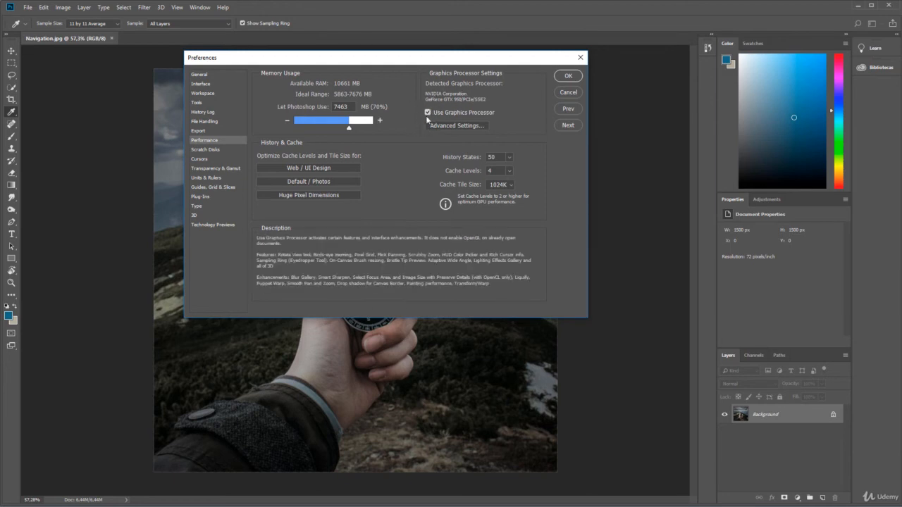
left_click(570, 77)
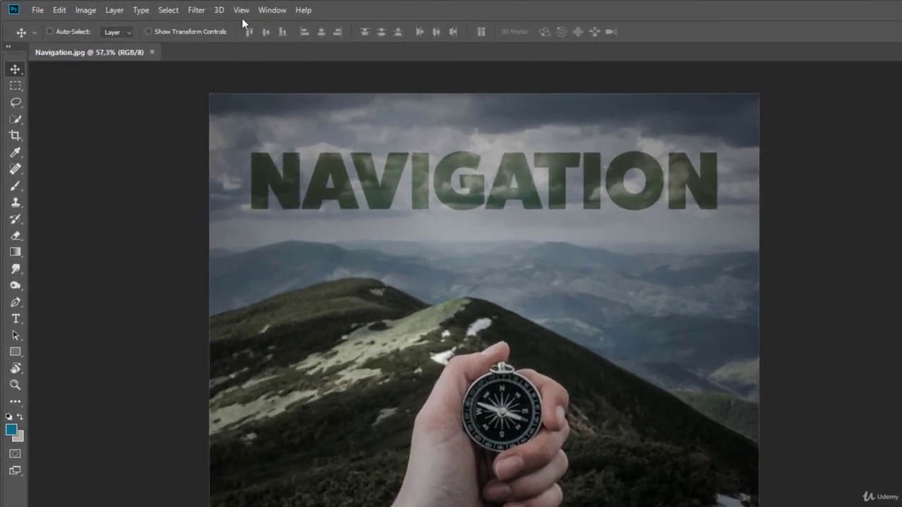
Show the Navigator panel from the Window menu and enlarge its preview
left_click(266, 10)
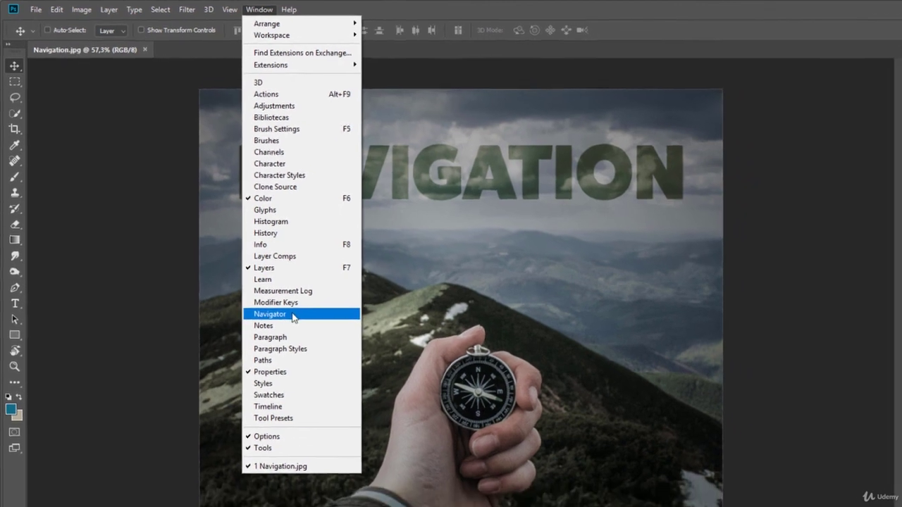
left_click(301, 331)
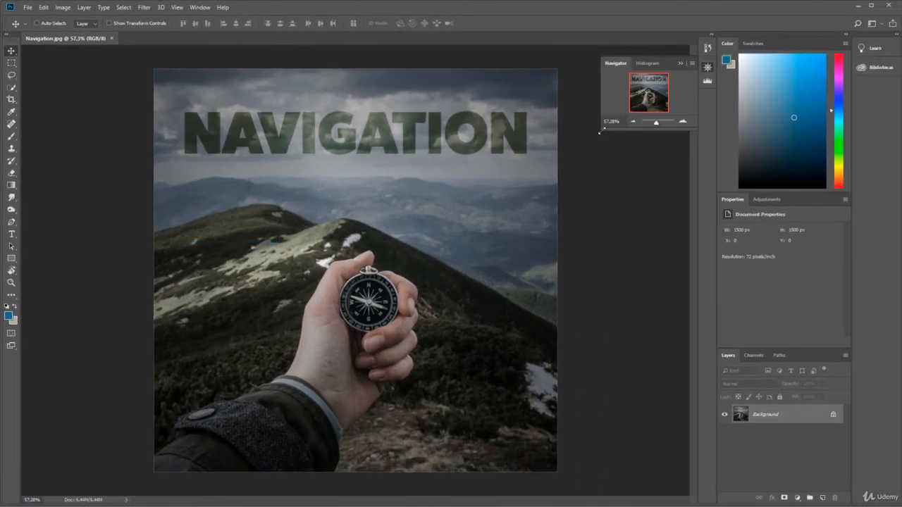
left_click_drag(601, 129, 512, 194)
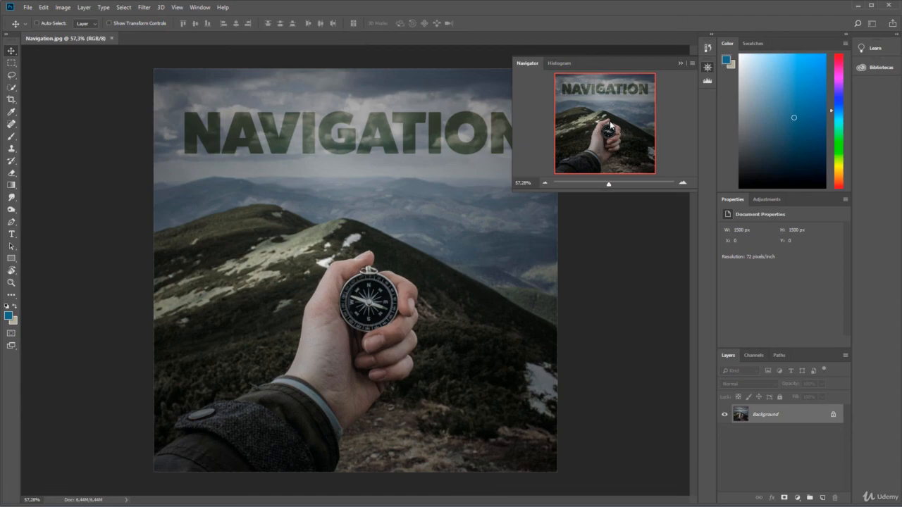
Zoom to about 212% with the Navigator slider and move its view box onto the NAVIGATION title
mouse_move(609, 185)
left_mouse_down()
mouse_move(596, 183)
mouse_move(622, 184)
left_mouse_up()
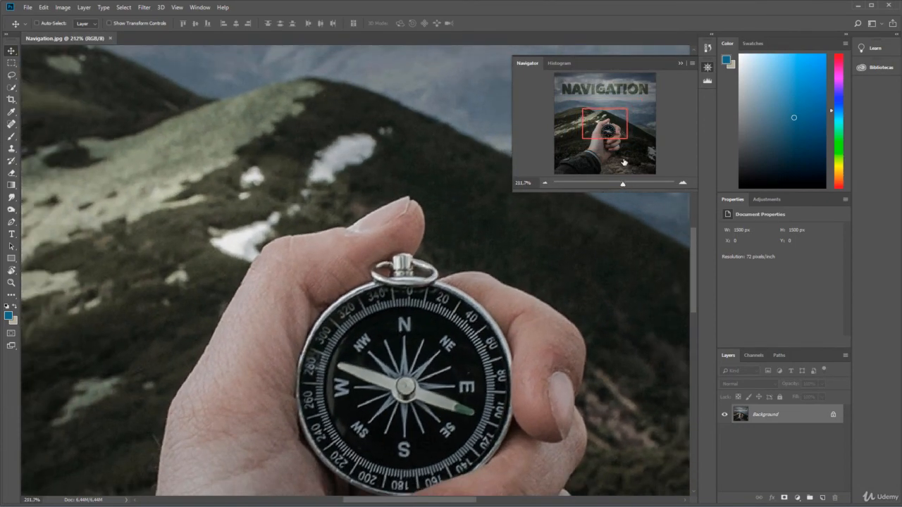
mouse_move(609, 127)
left_mouse_down()
mouse_move(613, 104)
mouse_move(604, 96)
mouse_move(637, 91)
mouse_move(631, 141)
mouse_move(598, 134)
mouse_move(587, 96)
left_mouse_up()
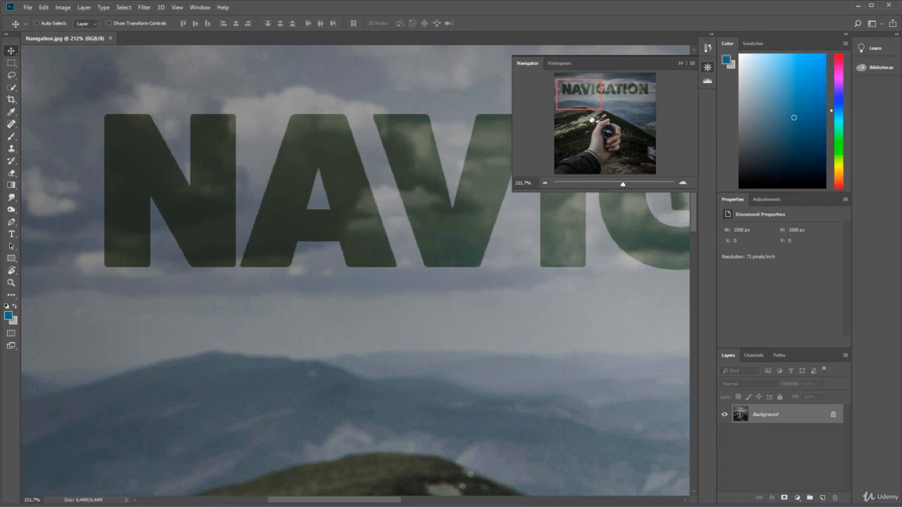
mouse_move(580, 98)
left_mouse_down()
mouse_move(598, 95)
mouse_move(591, 97)
left_mouse_up()
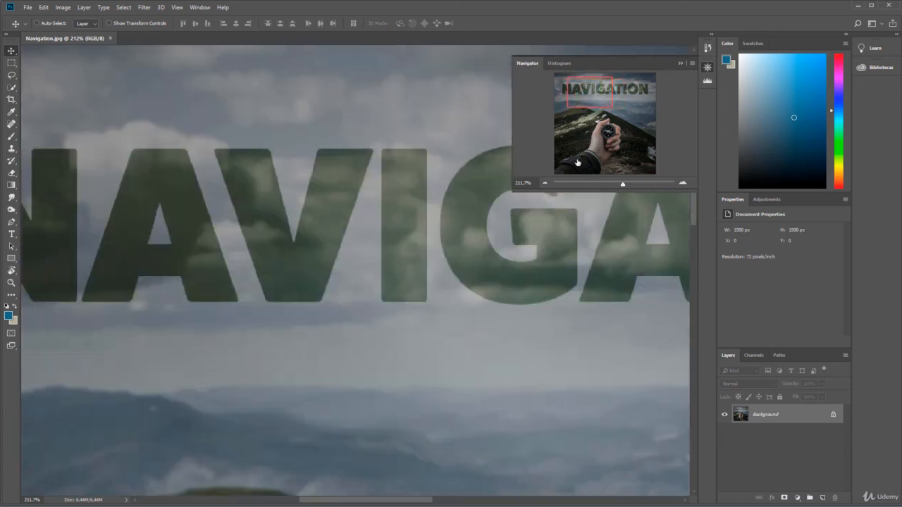